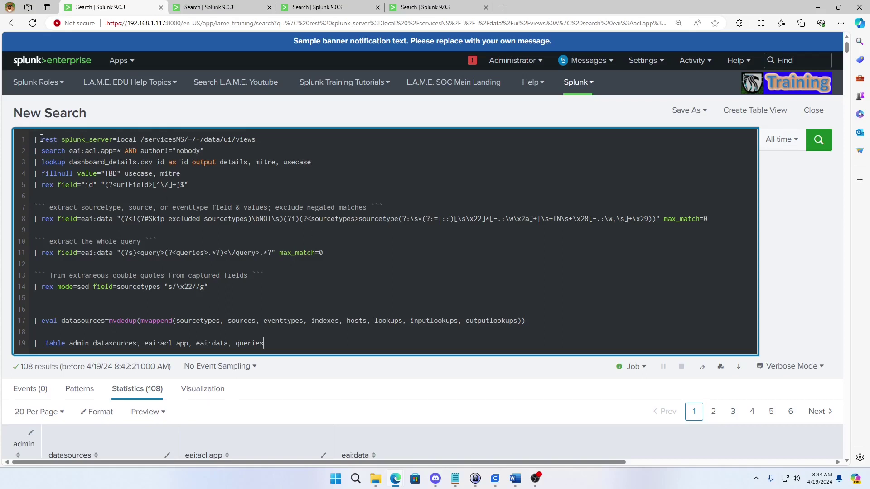
# Step: Review the rest and rex lines, then rerun the bare rest views search, listing 544 views
pyautogui.moveTo(37, 139); pyautogui.dragTo(263, 150)
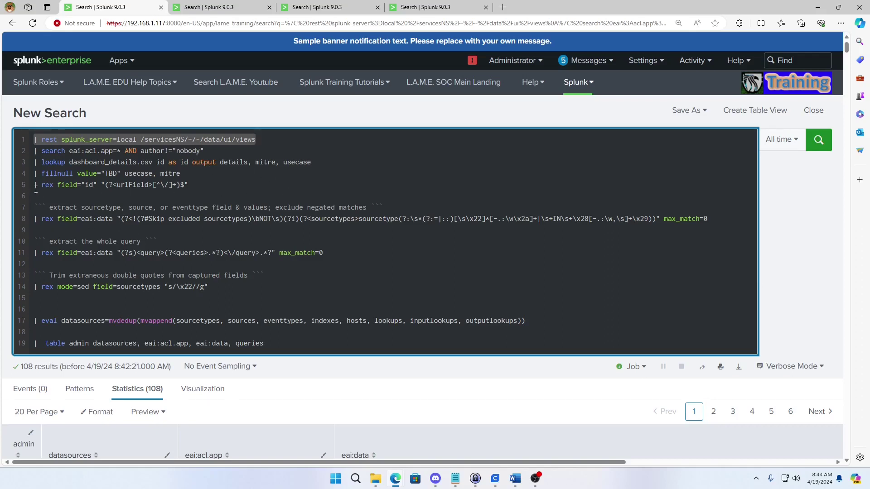
pyautogui.moveTo(35, 185); pyautogui.dragTo(189, 184)
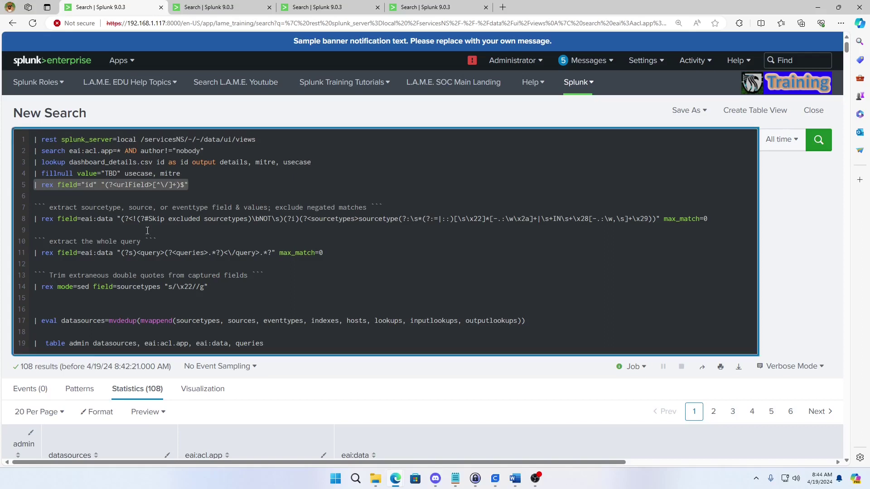
pyautogui.click(43, 219)
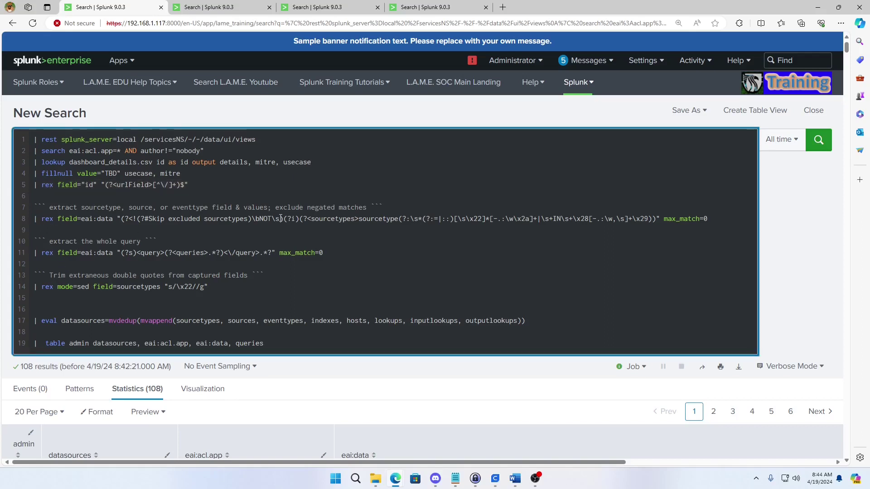
pyautogui.moveTo(270, 140); pyautogui.dragTo(35, 140)
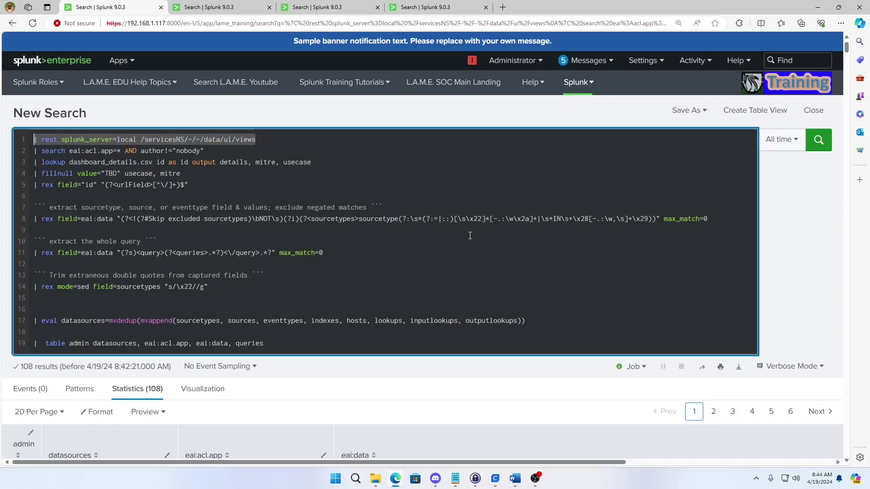
pyautogui.click(203, 8)
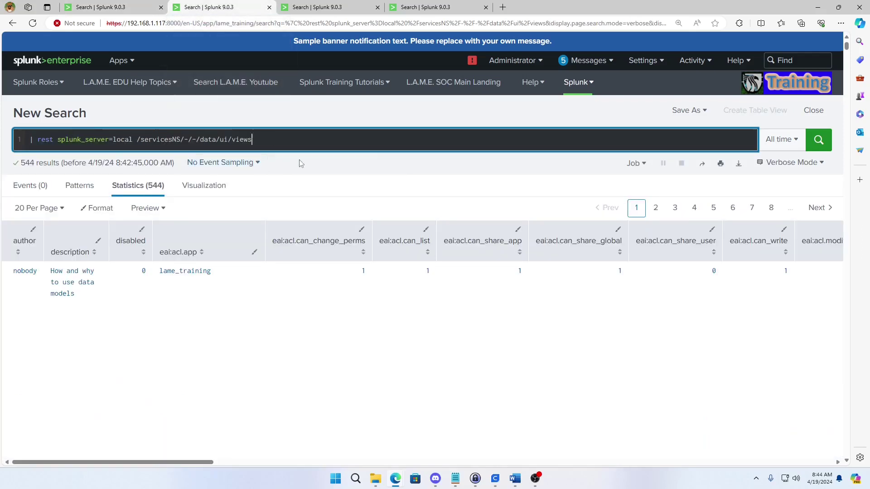
pyautogui.press('Return')
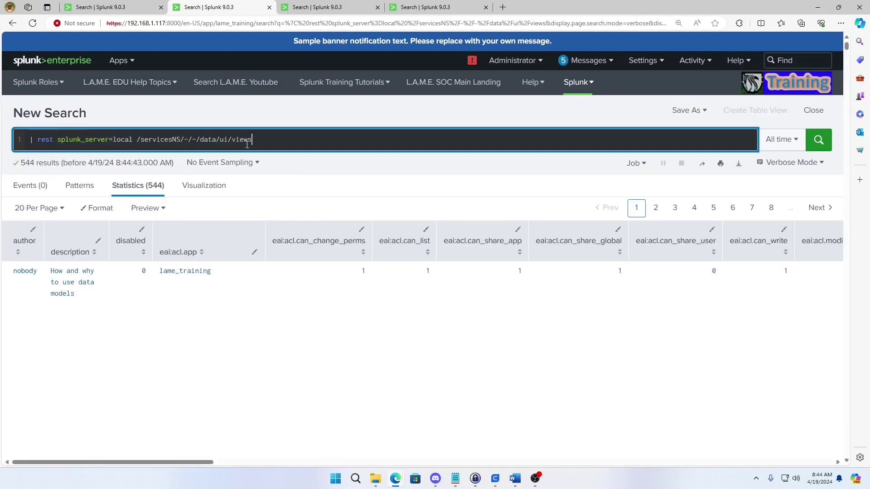
pyautogui.scroll(-3, 404, 310)
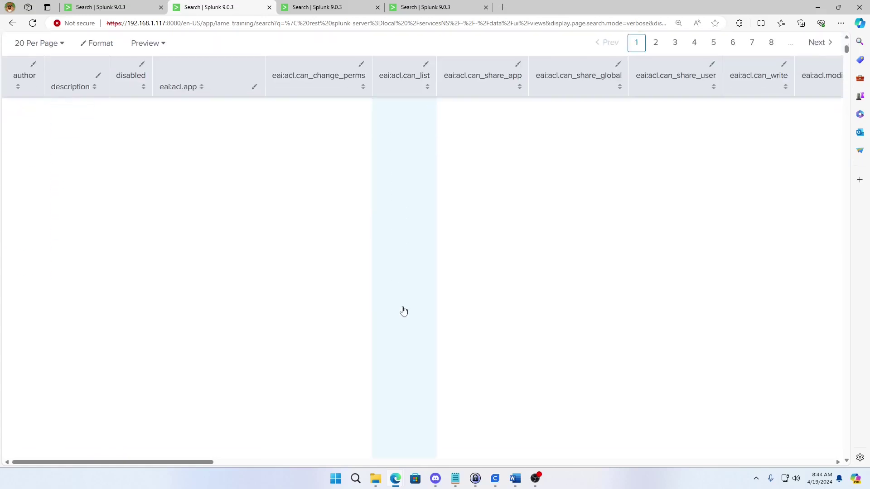
pyautogui.scroll(3, 359, 320)
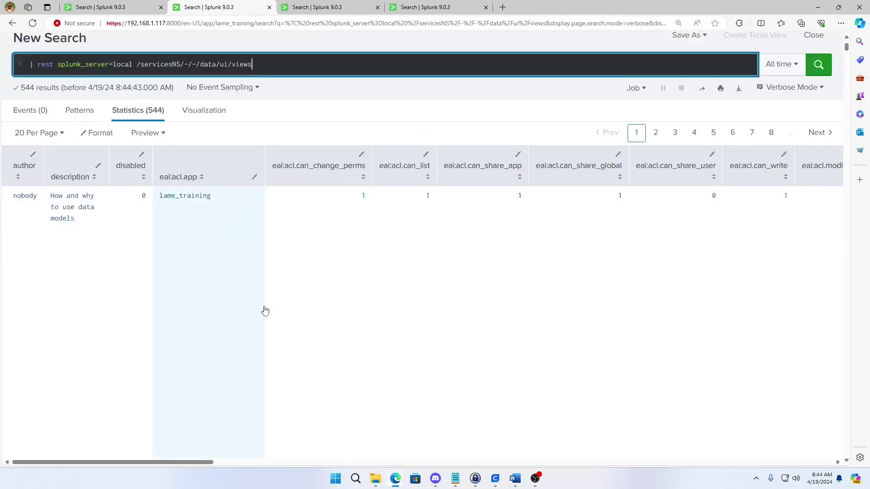
pyautogui.scroll(-3, 264, 311)
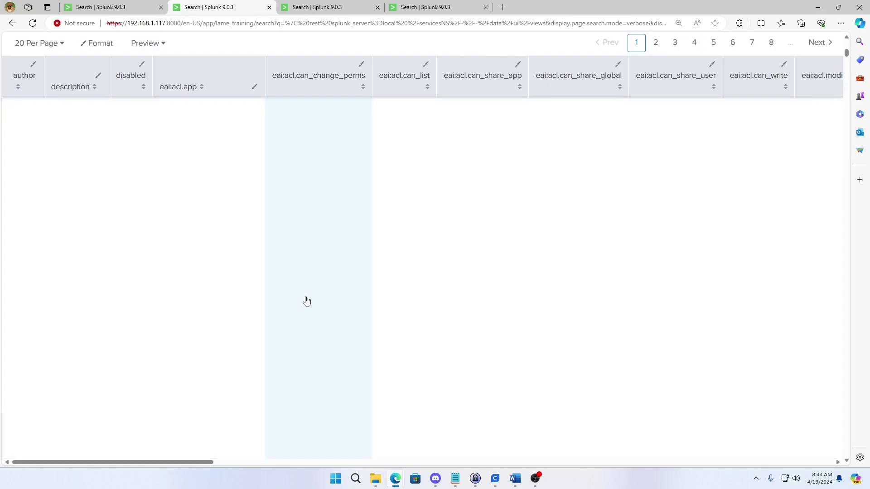
pyautogui.scroll(3, 305, 302)
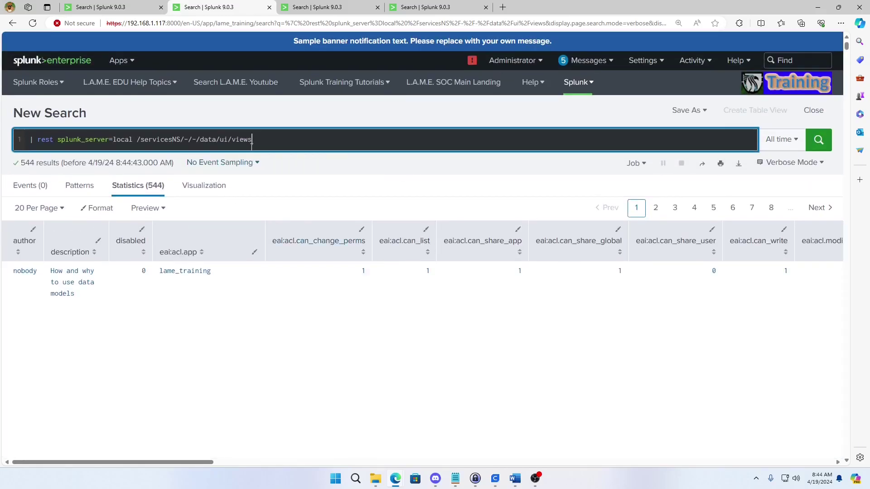
pyautogui.write('| ')
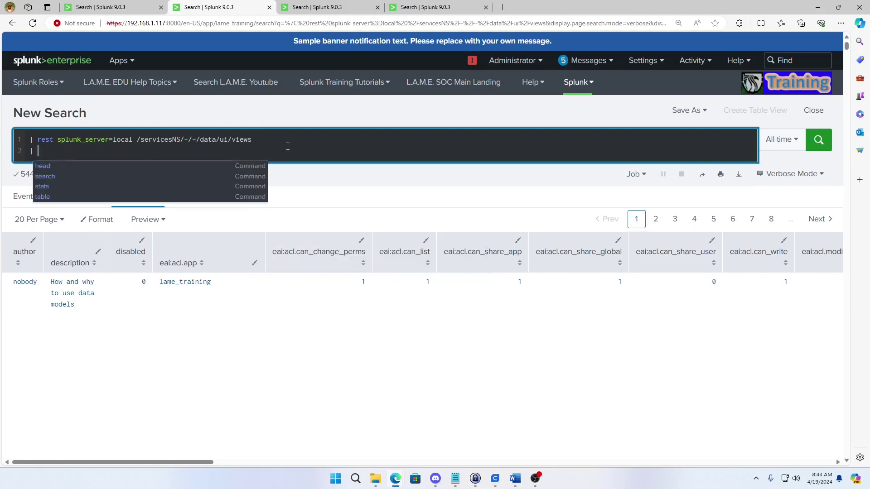
pyautogui.write('head 1')
pyautogui.write(' |')
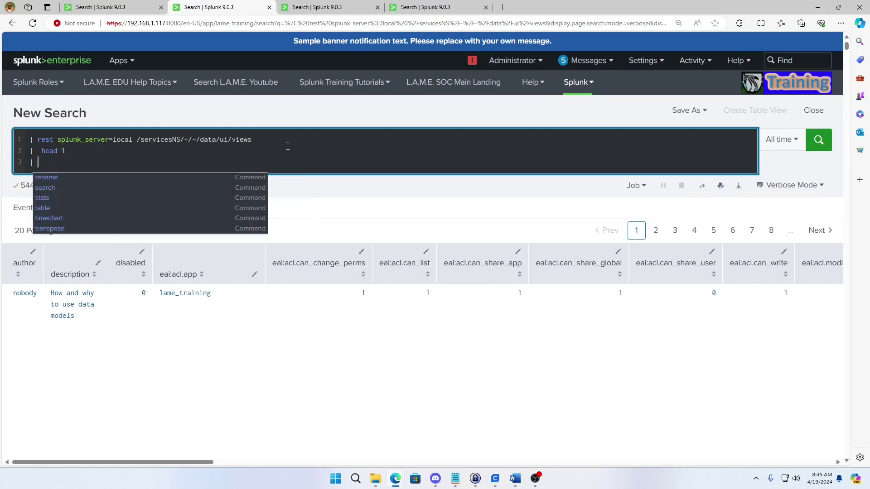
pyautogui.write(' trans')
# Step: Run the search with '| head 1' and '| transpose', page through the fields, then delete both lines
pyautogui.press('BackSpace')
pyautogui.press('BackSpace')
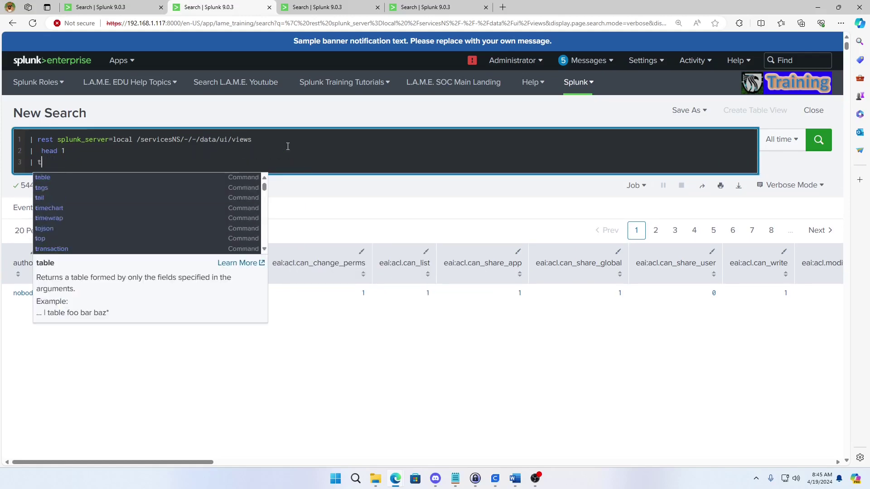
pyautogui.write('anspose')
pyautogui.press('Return')
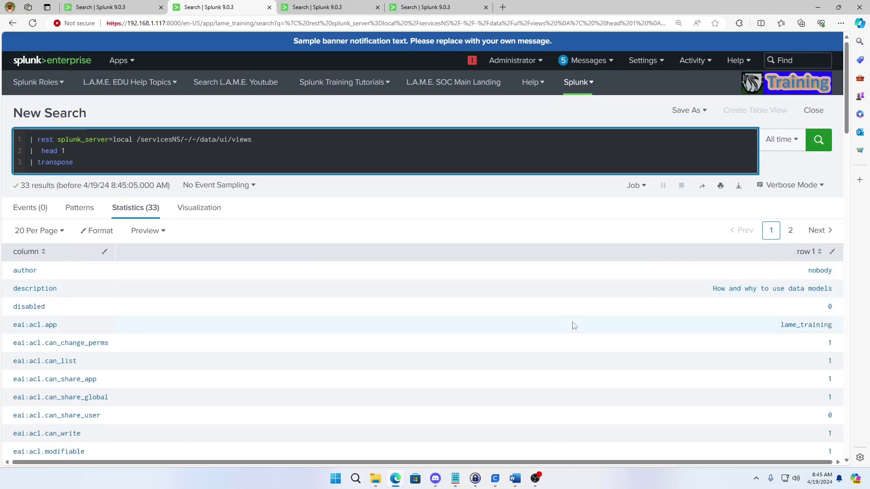
pyautogui.scroll(-3, 242, 351)
pyautogui.scroll(-2, 324, 363)
pyautogui.scroll(-2, 251, 336)
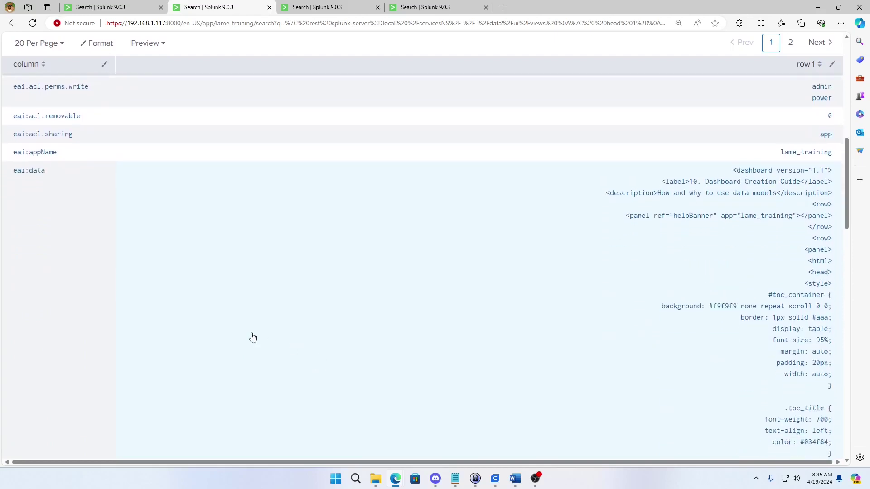
pyautogui.scroll(2, 100, 290)
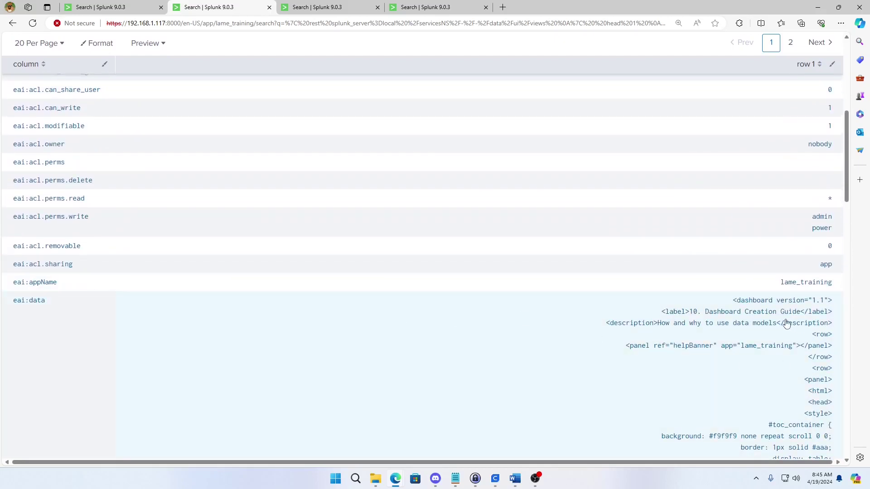
pyautogui.scroll(-1, 754, 311)
pyautogui.scroll(-1, 754, 311)
pyautogui.scroll(-3, 753, 317)
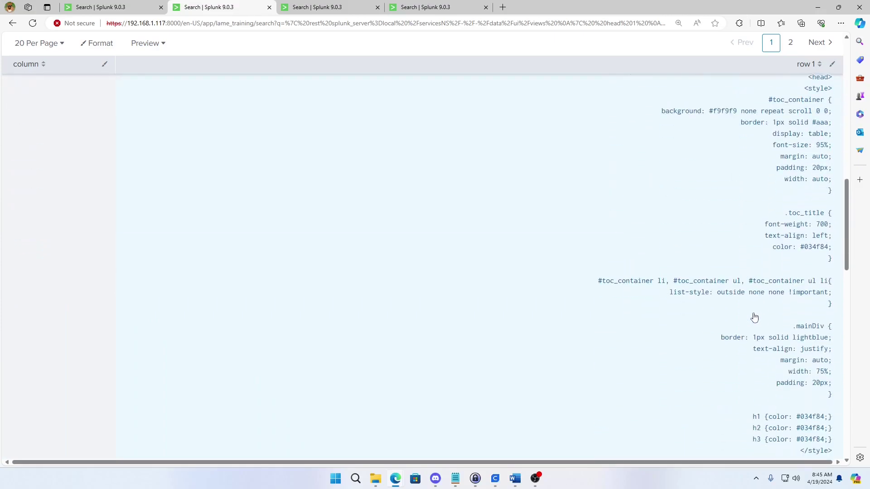
pyautogui.scroll(-1, 753, 316)
pyautogui.scroll(-3, 753, 320)
pyautogui.scroll(-3, 753, 327)
pyautogui.scroll(-3, 752, 332)
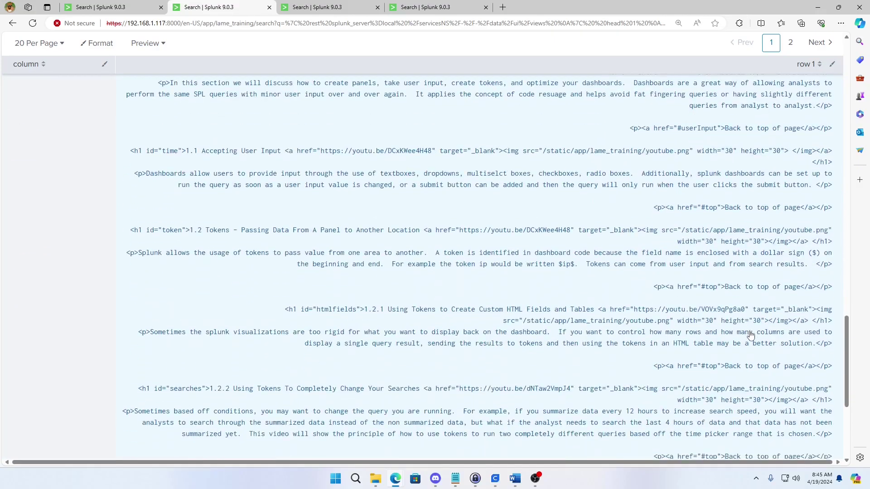
pyautogui.scroll(-3, 752, 334)
pyautogui.scroll(-1, 751, 336)
pyautogui.scroll(5, 750, 362)
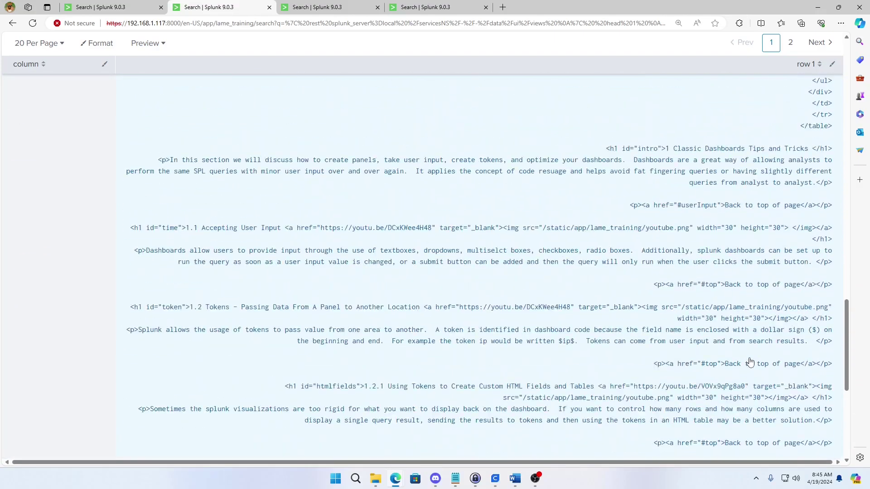
pyautogui.scroll(5, 750, 362)
pyautogui.scroll(5, 751, 363)
pyautogui.scroll(5, 751, 362)
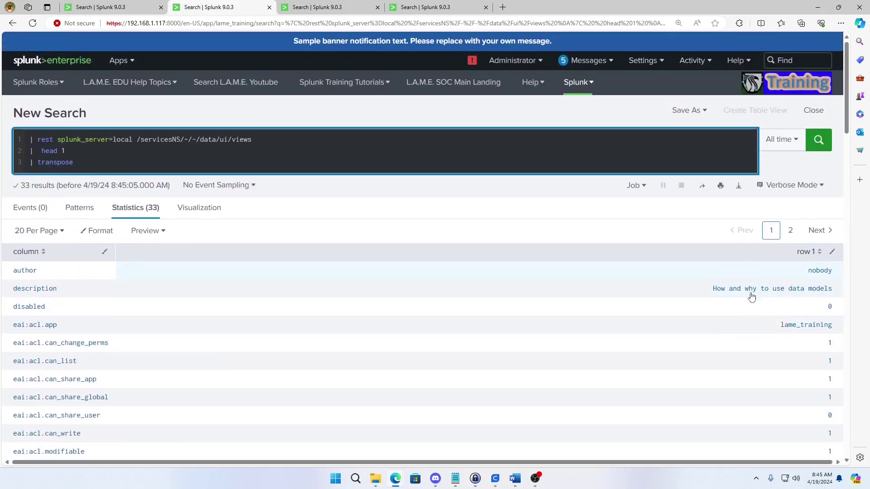
pyautogui.scroll(-5, 751, 354)
pyautogui.scroll(-5, 751, 349)
pyautogui.scroll(-3, 753, 352)
pyautogui.scroll(1, 754, 333)
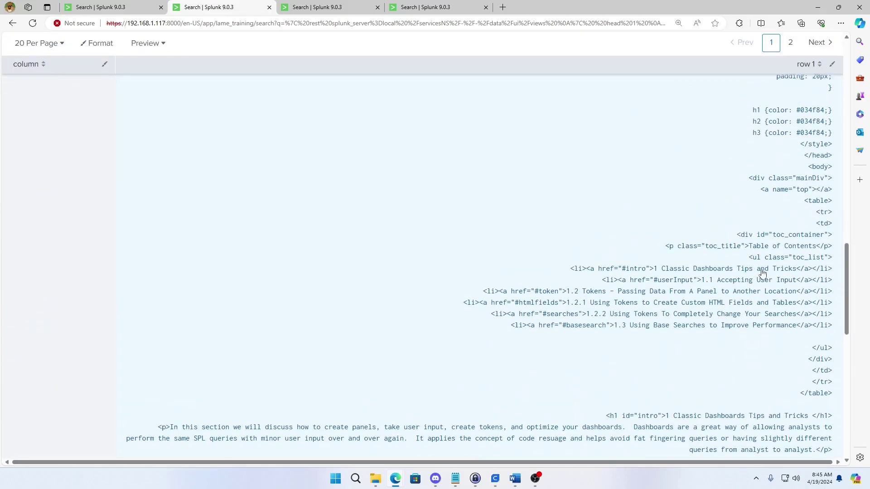
pyautogui.scroll(3, 765, 299)
pyautogui.scroll(4, 768, 289)
pyautogui.scroll(2, 769, 288)
pyautogui.scroll(-3, 775, 271)
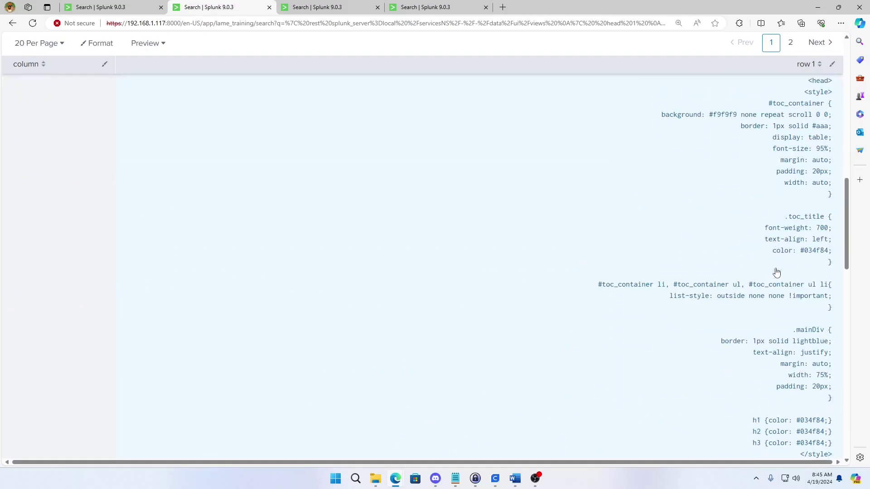
pyautogui.scroll(-5, 774, 272)
pyautogui.scroll(-5, 778, 299)
pyautogui.scroll(5, 778, 311)
pyautogui.scroll(5, 777, 311)
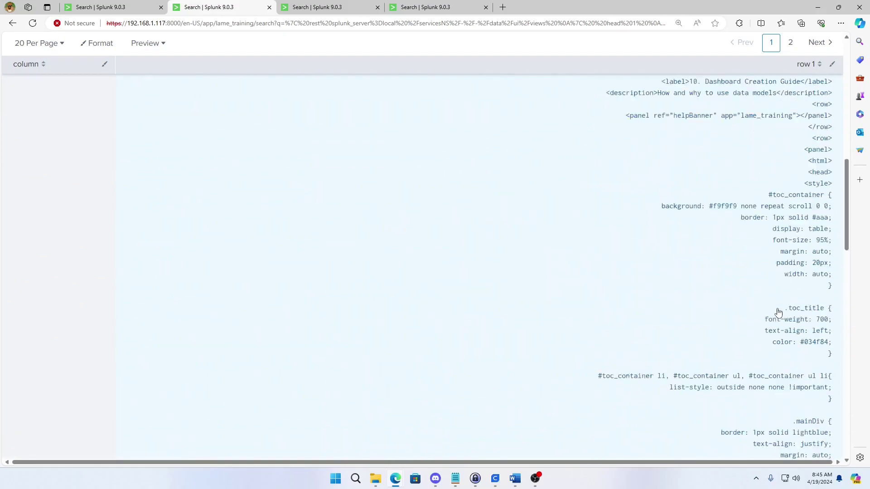
pyautogui.scroll(10, 775, 286)
pyautogui.scroll(1, 782, 240)
pyautogui.click(790, 231)
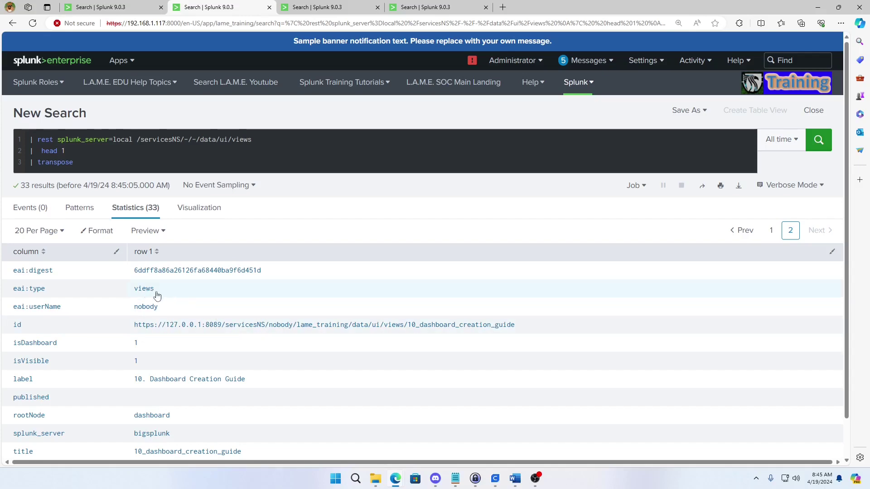
pyautogui.scroll(-1, 204, 360)
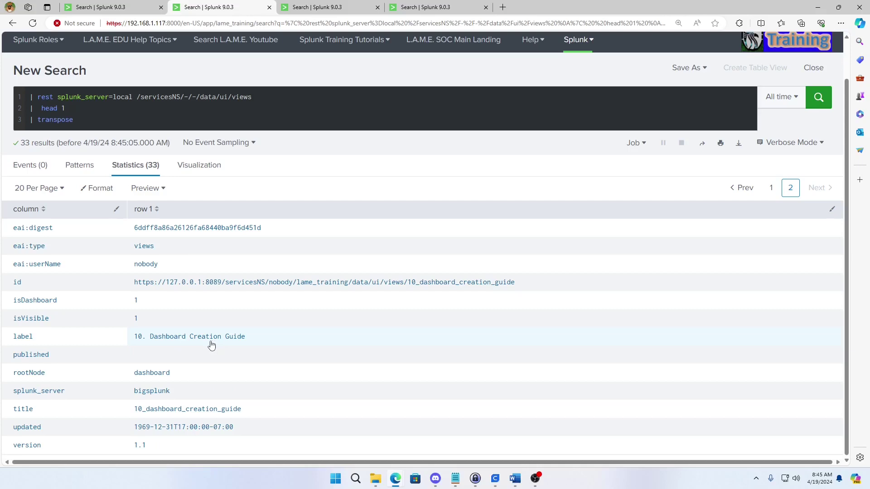
pyautogui.scroll(1, 320, 355)
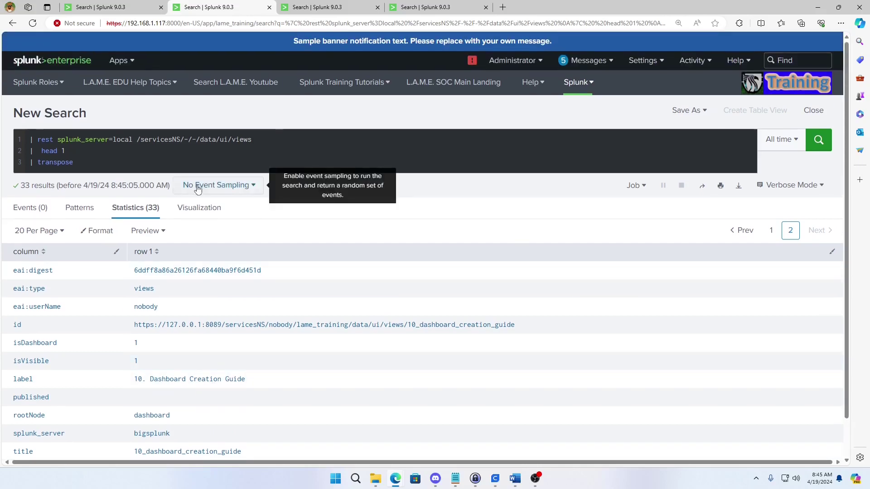
pyautogui.moveTo(74, 163)
pyautogui.mouseDown()
pyautogui.moveTo(38, 163)
pyautogui.moveTo(31, 151)
pyautogui.mouseUp()
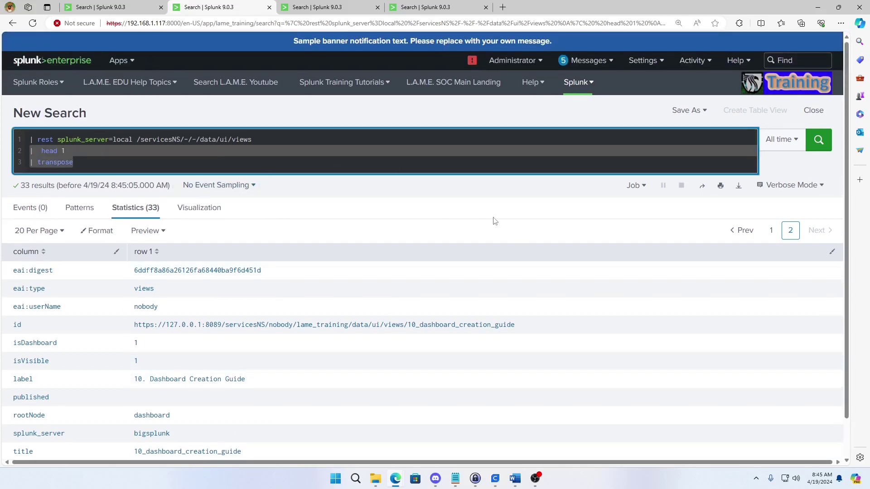
pyautogui.press('BackSpace')
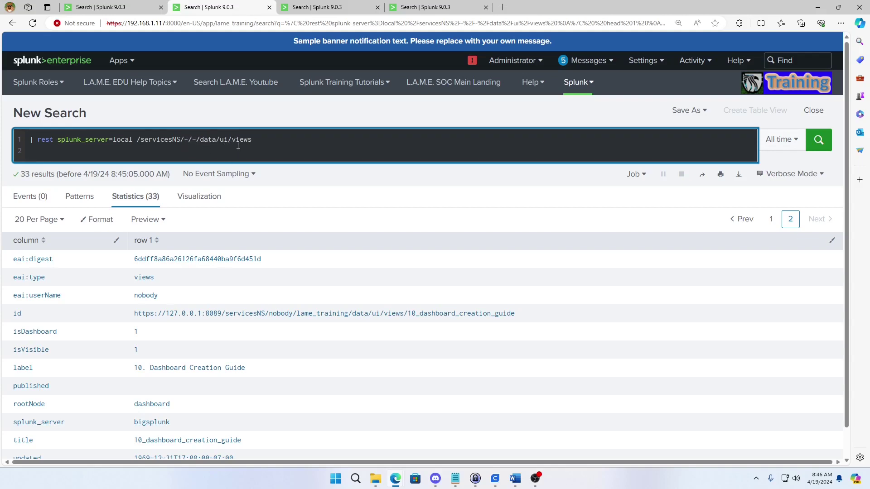
# Step: Copy the search and lookup author filter lines from the full query into the test search
pyautogui.click(114, 8)
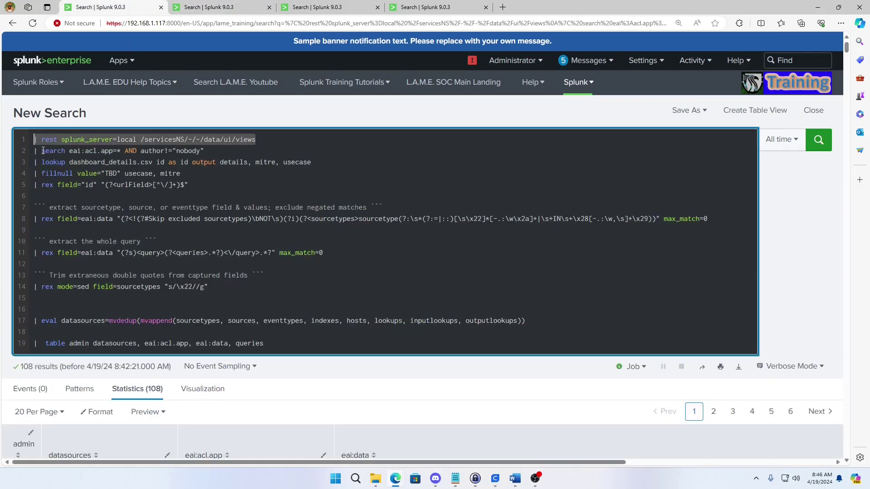
pyautogui.moveTo(36, 150)
pyautogui.mouseDown()
pyautogui.moveTo(278, 162)
pyautogui.moveTo(285, 150)
pyautogui.mouseUp()
pyautogui.hotkey('ctrl', 'c')
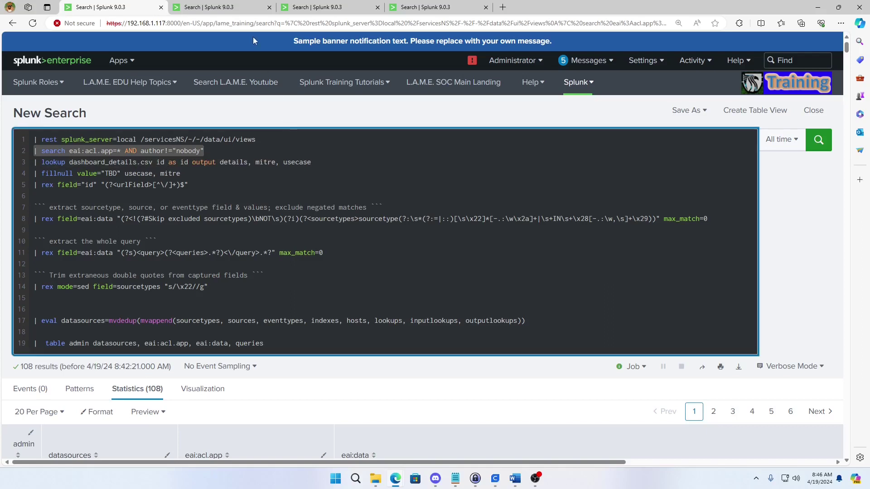
pyautogui.hotkey('ctrl', 'Tab')
pyautogui.hotkey('ctrl', 'v')
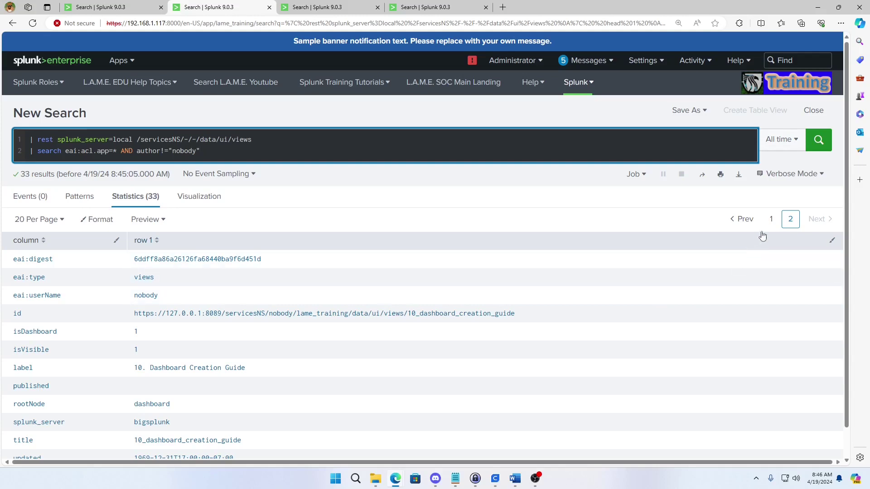
# Step: Delete the pasted author filter line, then return to the full multi-line search
pyautogui.click(771, 221)
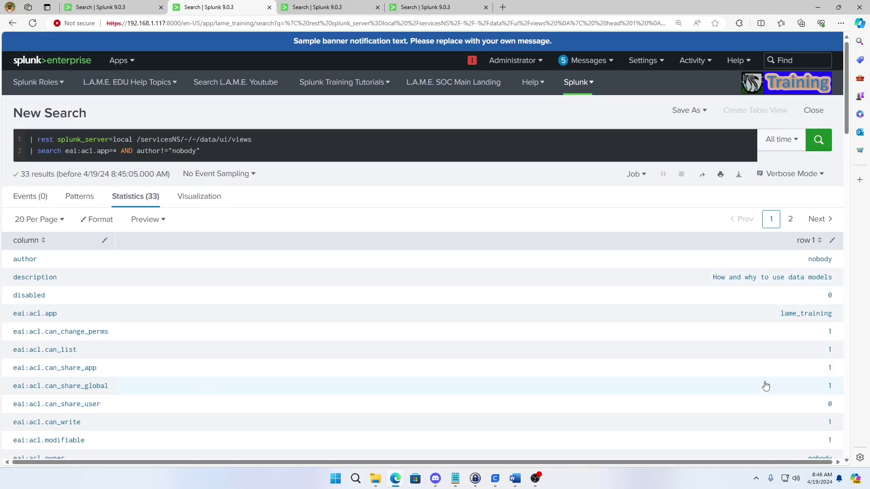
pyautogui.scroll(-3, 767, 394)
pyautogui.scroll(-3, 767, 395)
pyautogui.scroll(5, 767, 394)
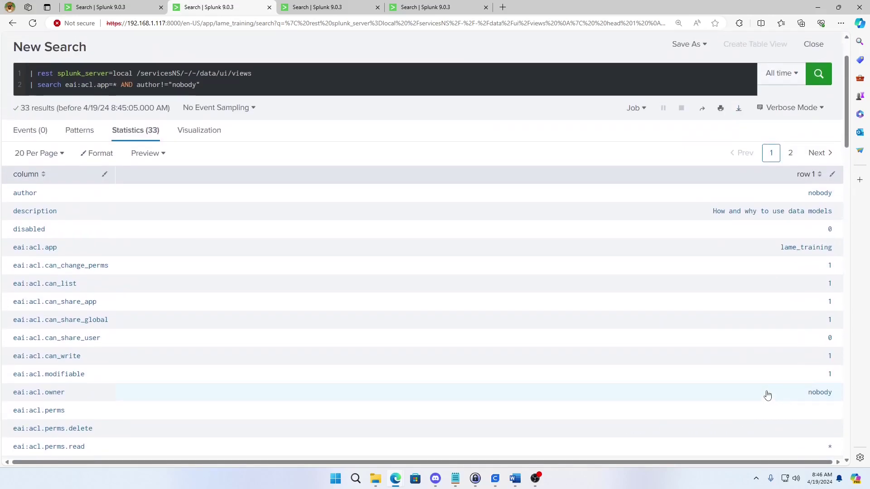
pyautogui.scroll(1, 767, 395)
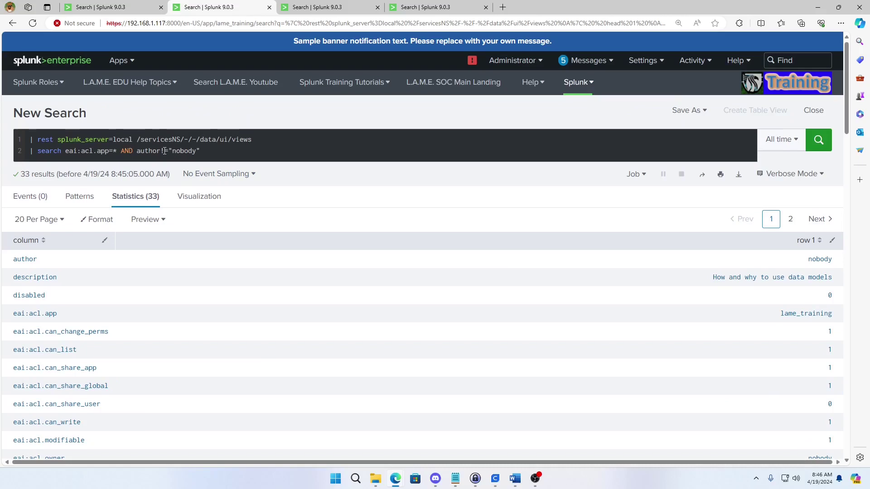
pyautogui.click(225, 151)
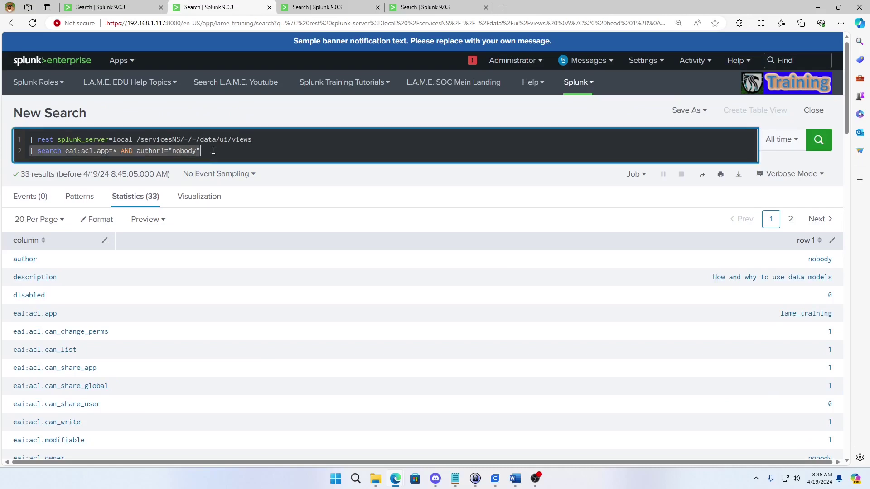
pyautogui.hotkey('shift', 'Home')
pyautogui.press('BackSpace')
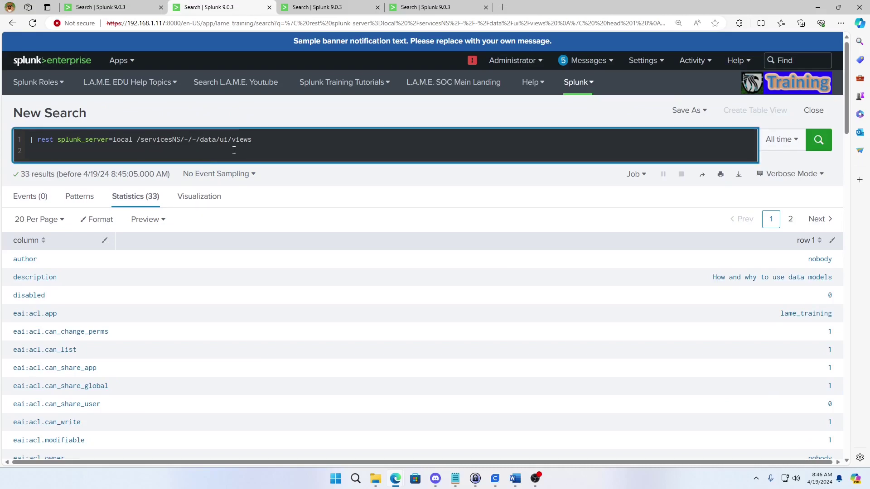
pyautogui.click(109, 12)
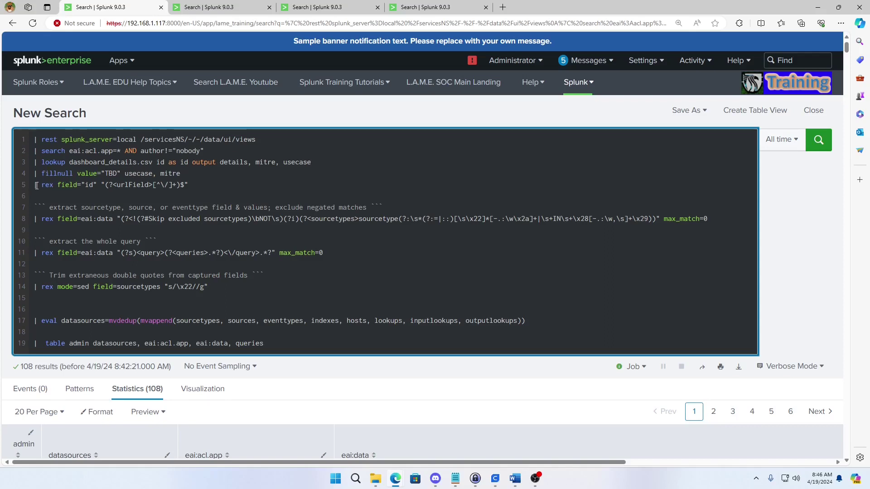
# Step: Paste the rex line extracting urlField from the id path as line 2 of the test search
pyautogui.moveTo(36, 185); pyautogui.dragTo(239, 186)
pyautogui.hotkey('ctrl', 'c')
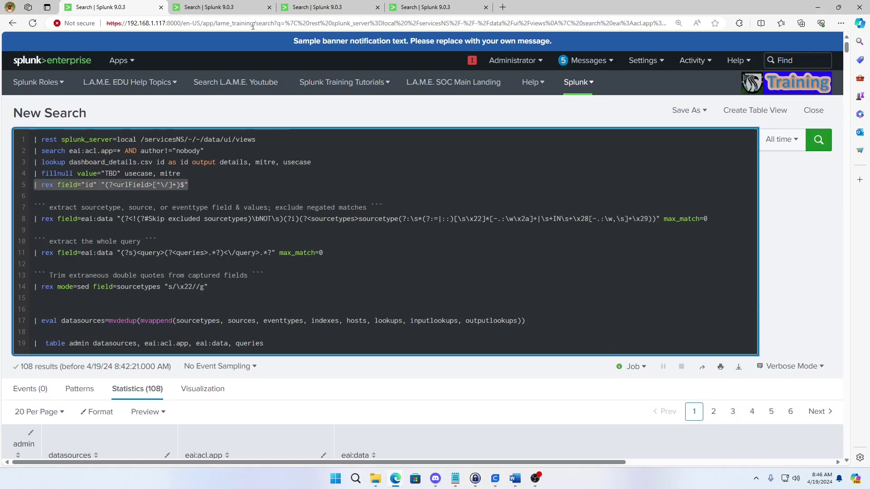
pyautogui.hotkey('ctrl', 'Tab')
pyautogui.hotkey('ctrl', 'v')
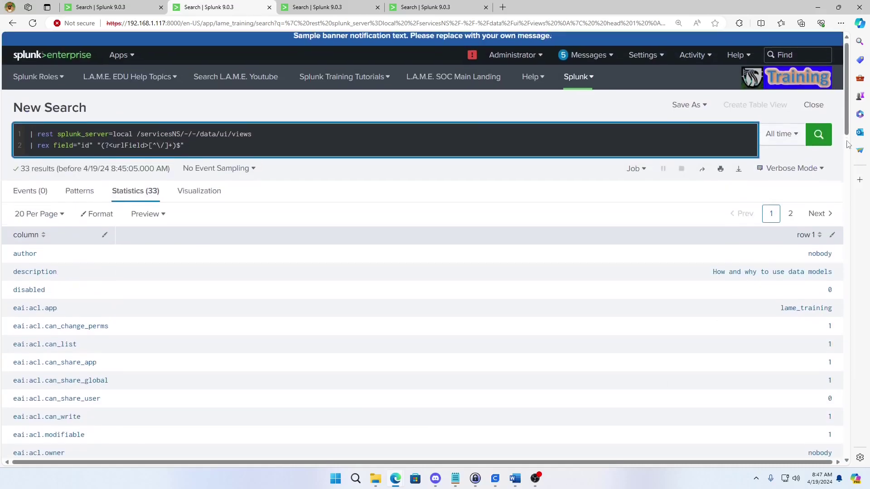
pyautogui.click(791, 219)
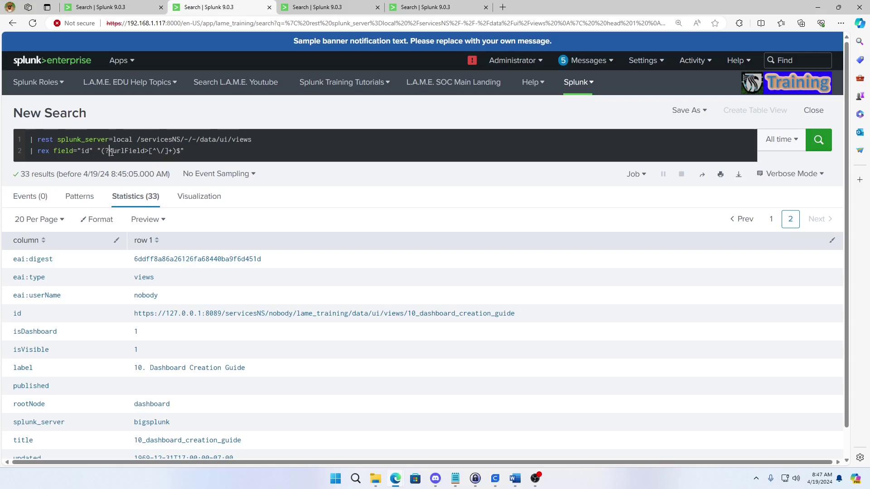
pyautogui.moveTo(109, 150); pyautogui.dragTo(149, 151)
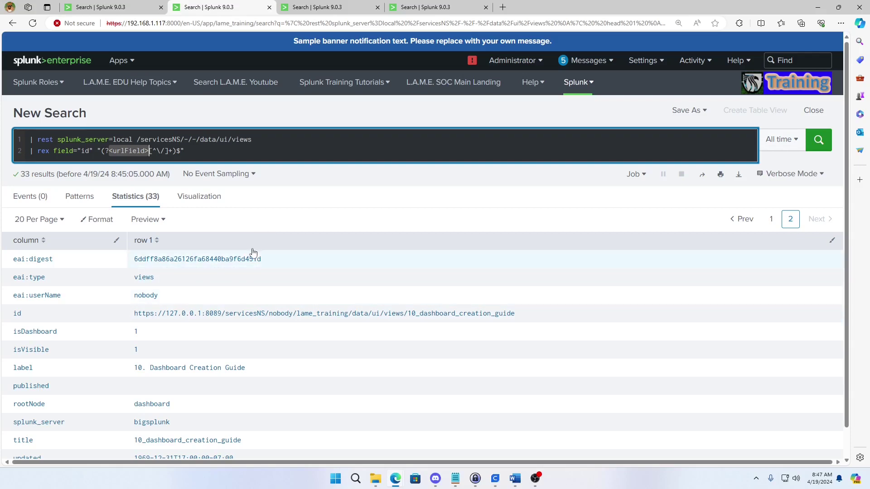
pyautogui.scroll(-1, 408, 333)
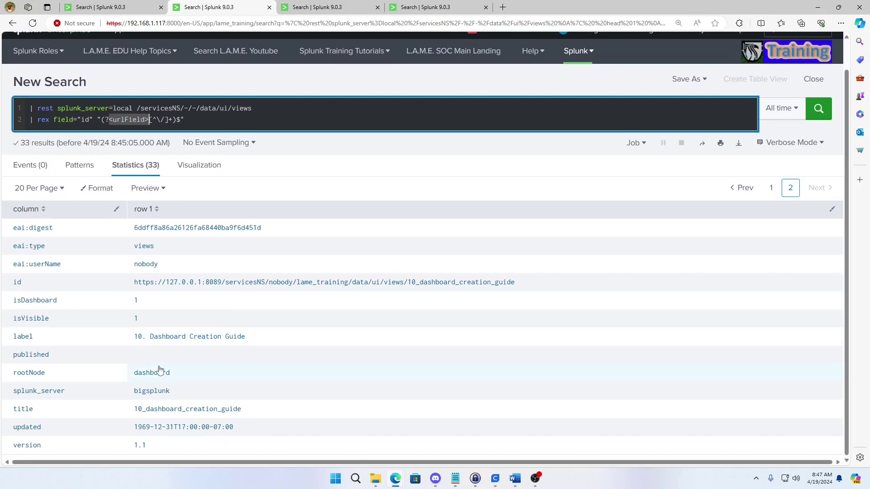
pyautogui.click(259, 123)
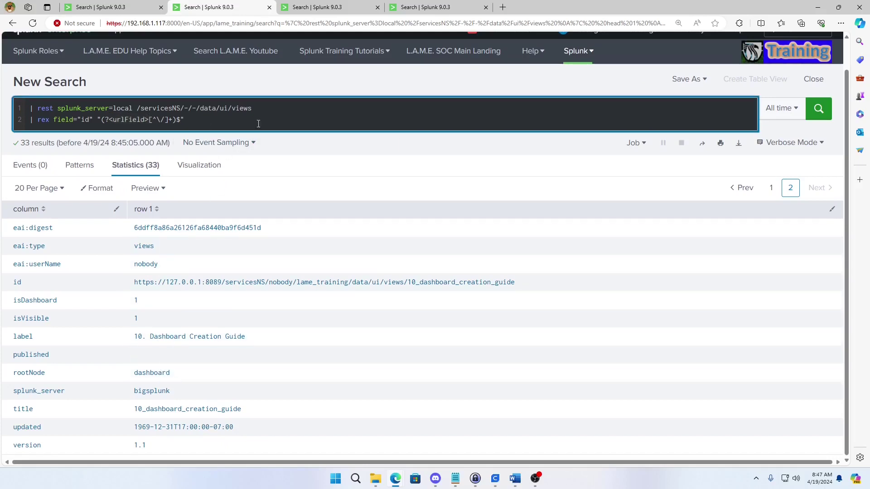
# Step: Insert '| head 1' after rest and '| transpose' after rex, then rerun for 34 rows
pyautogui.press('Right')
pyautogui.press('Return')
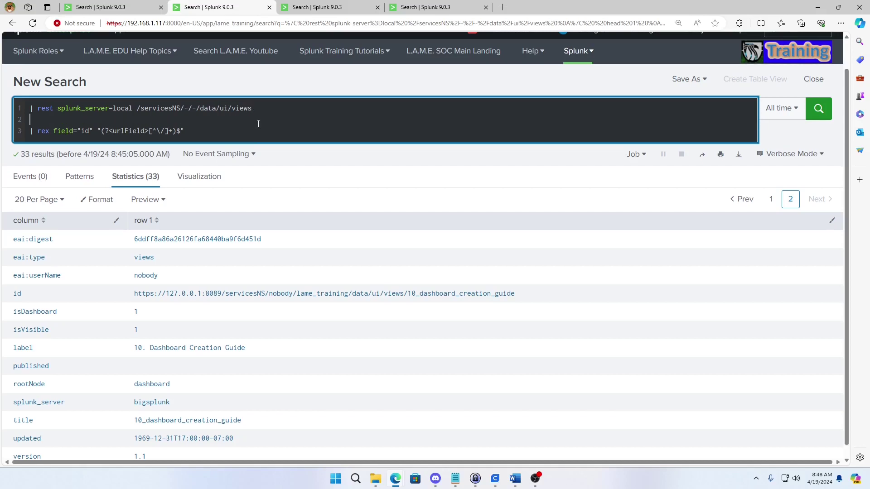
pyautogui.write('|  head 1')
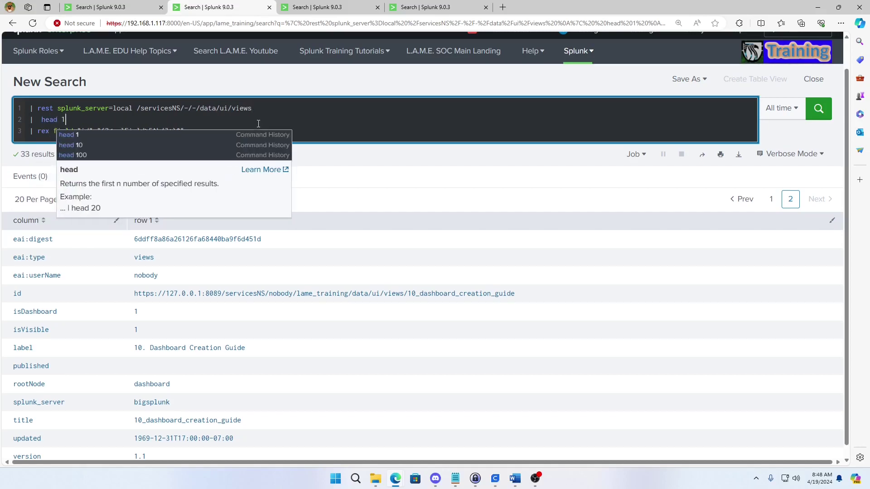
pyautogui.press('Return')
pyautogui.write('|  tras')
pyautogui.press('BackSpace')
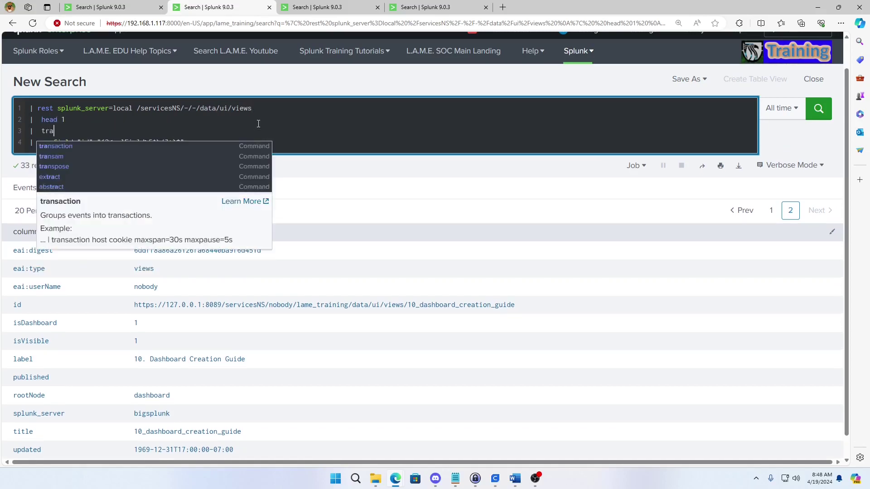
pyautogui.press('BackSpace')
pyautogui.press('BackSpace')
pyautogui.press('BackSpace')
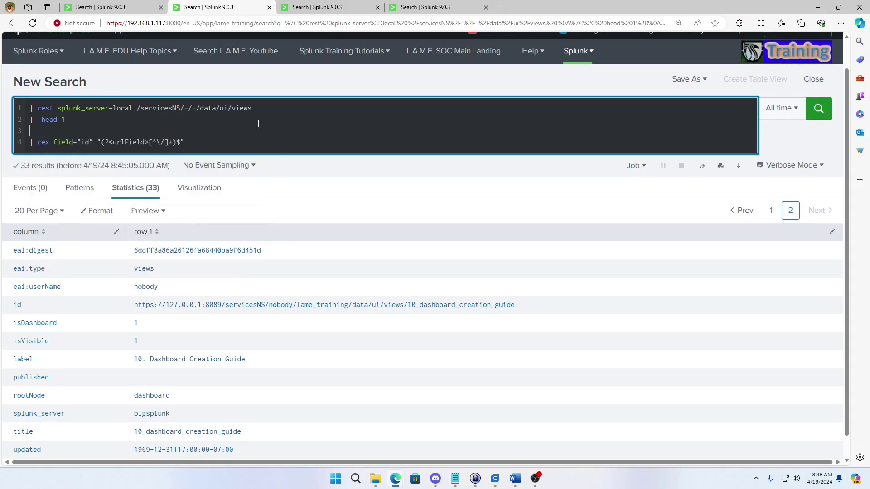
pyautogui.press('Right')
pyautogui.press('Return')
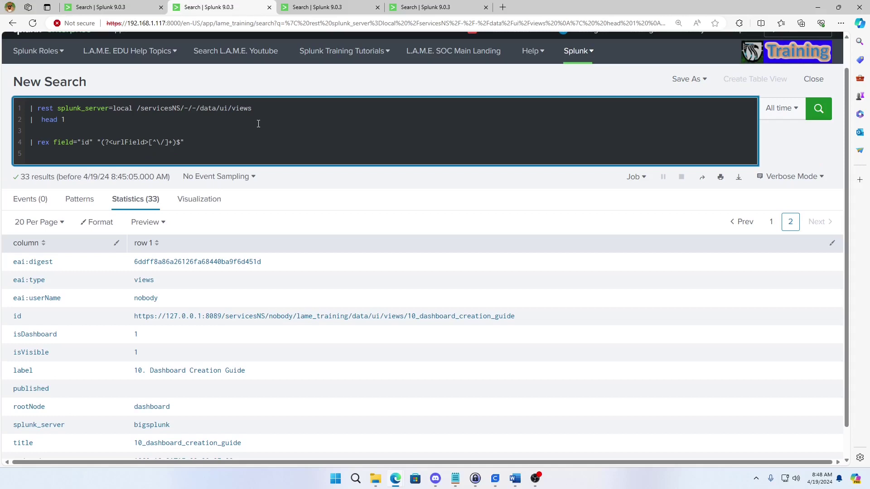
pyautogui.write('|  transpose')
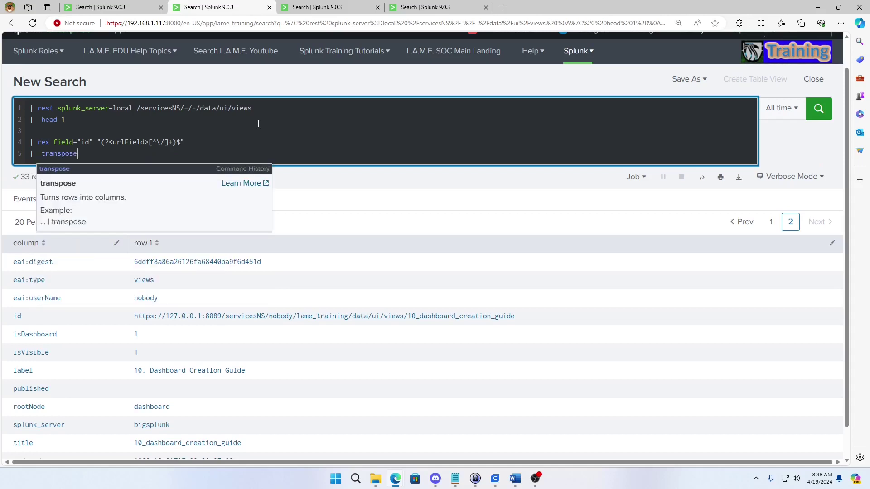
pyautogui.scroll(-1, 235, 357)
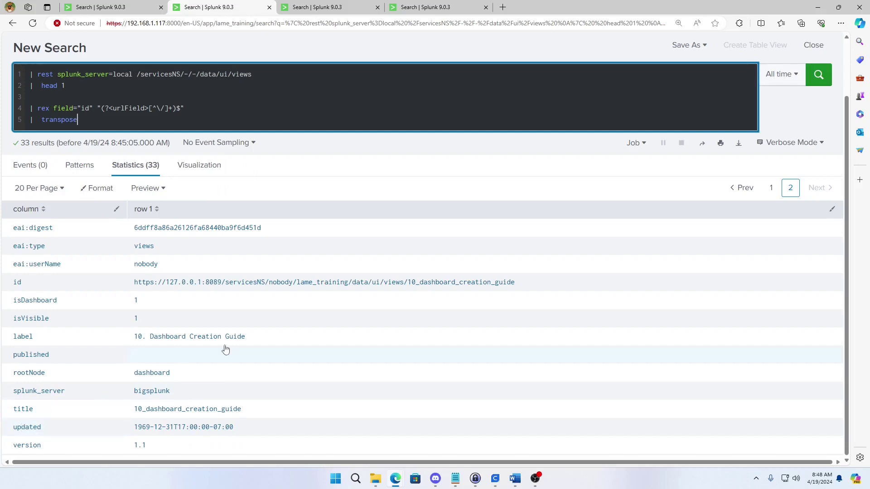
pyautogui.press('Return')
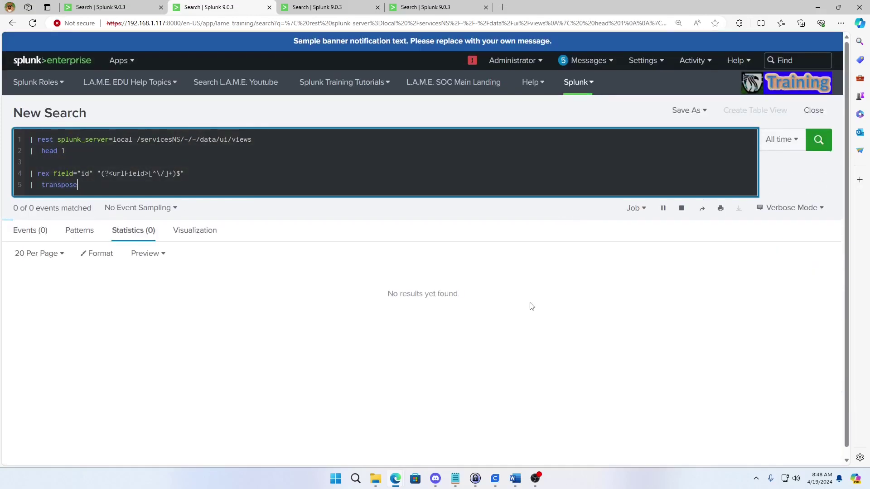
pyautogui.scroll(-4, 488, 358)
pyautogui.scroll(-4, 402, 459)
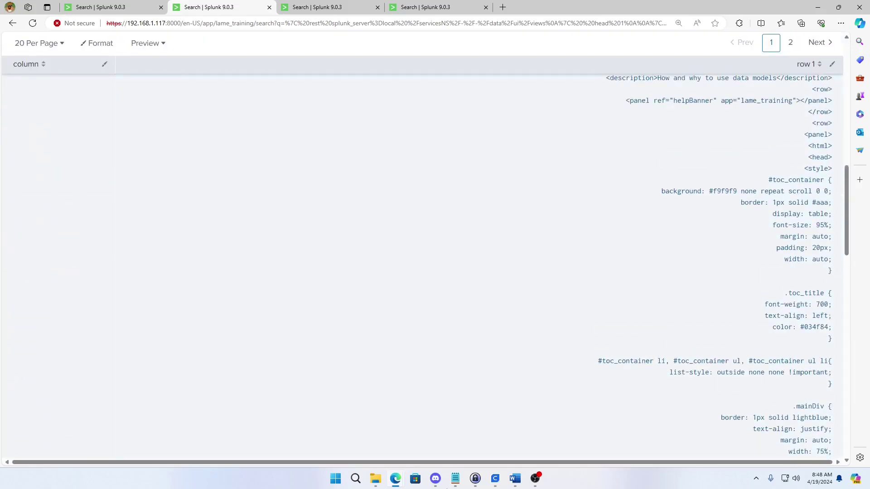
pyautogui.scroll(3, 735, 367)
pyautogui.scroll(1, 734, 368)
pyautogui.scroll(5, 748, 305)
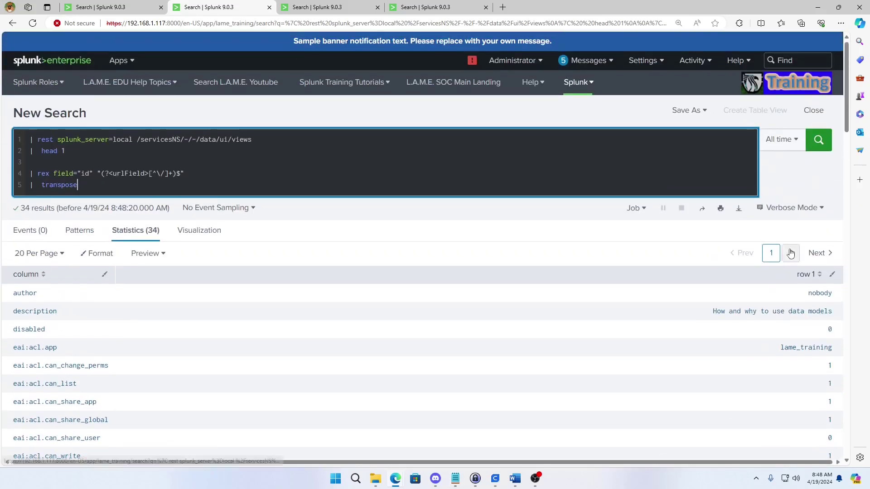
pyautogui.click(791, 253)
pyautogui.scroll(-2, 559, 373)
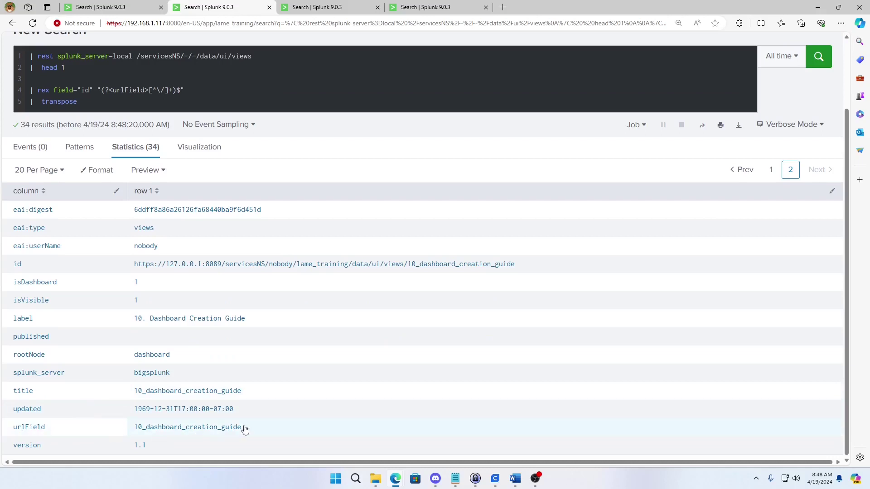
pyautogui.scroll(2, 297, 290)
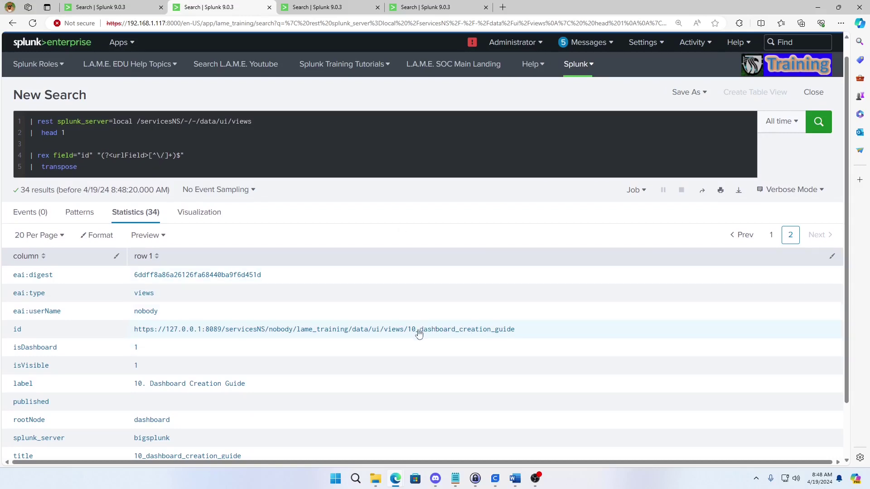
pyautogui.scroll(-2, 415, 333)
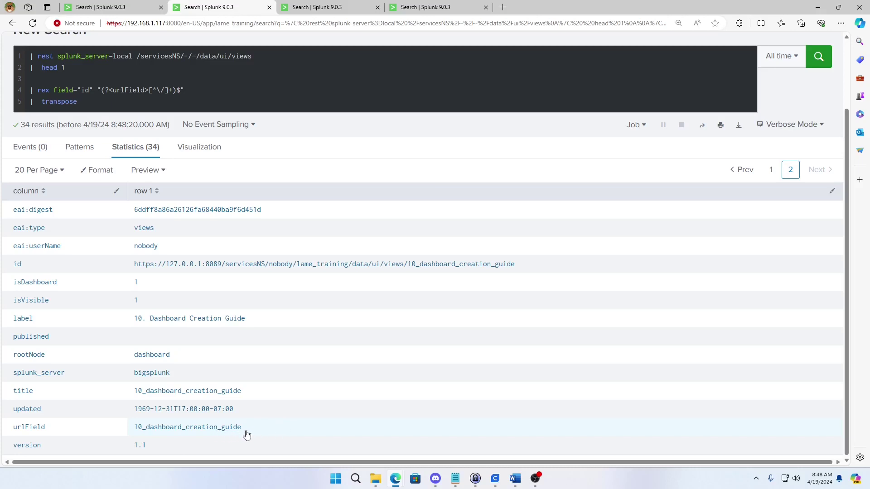
pyautogui.scroll(3, 229, 435)
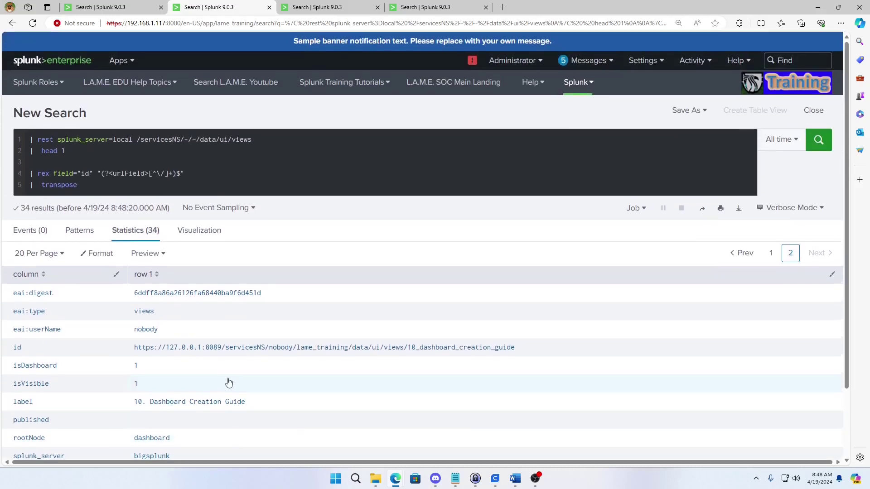
# Step: Switch back to the first tab holding the full multi-line views search
pyautogui.click(147, 6)
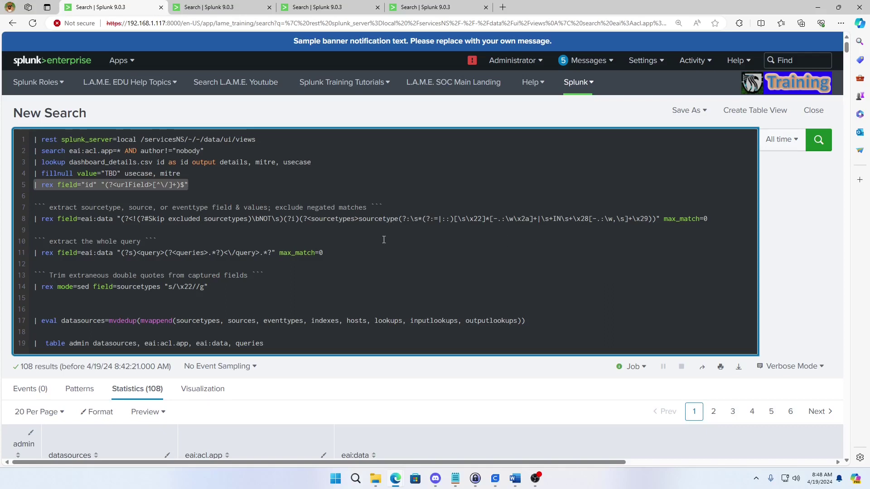
# Step: Paste the line 8 rex sourcetypes extraction below the urlField rex in the test search
pyautogui.moveTo(31, 219); pyautogui.dragTo(715, 218)
pyautogui.hotkey('ctrl', 'c')
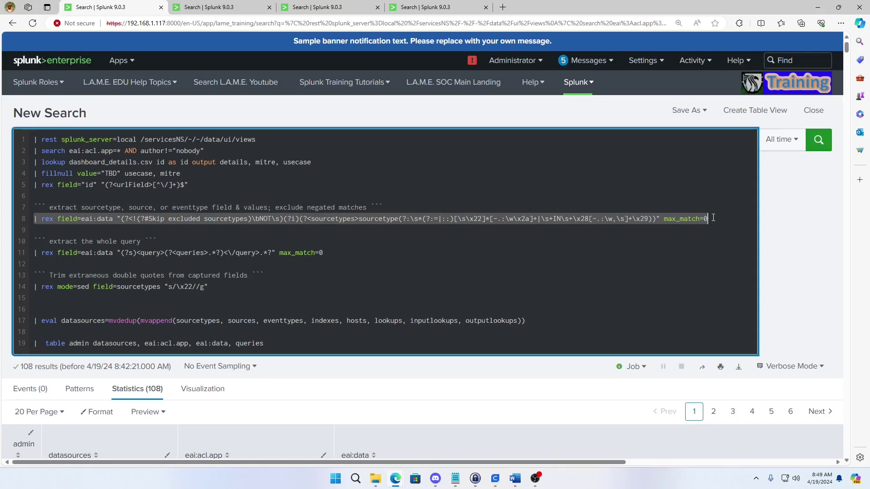
pyautogui.click(207, 7)
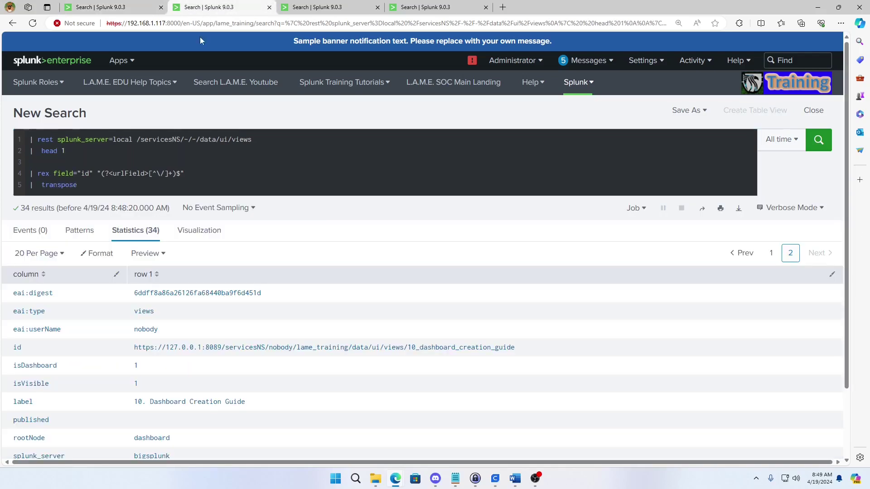
pyautogui.click(198, 175)
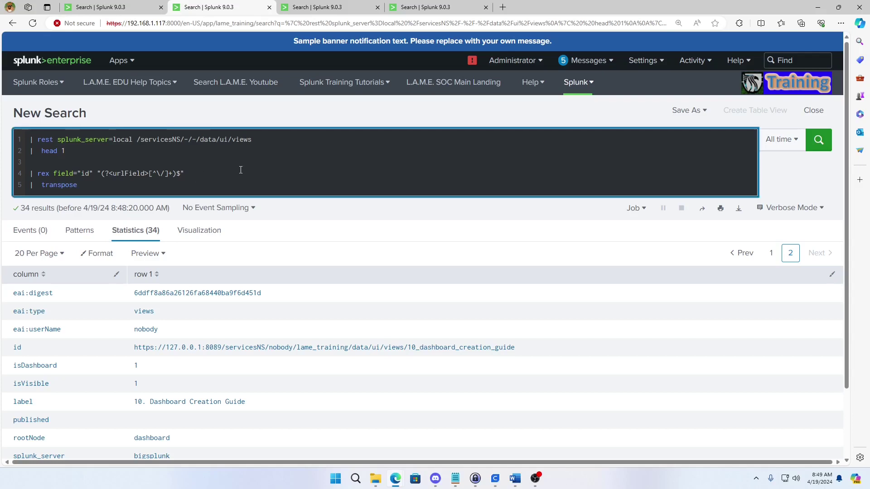
pyautogui.press('Return')
pyautogui.press('Return')
pyautogui.hotkey('ctrl', 'v')
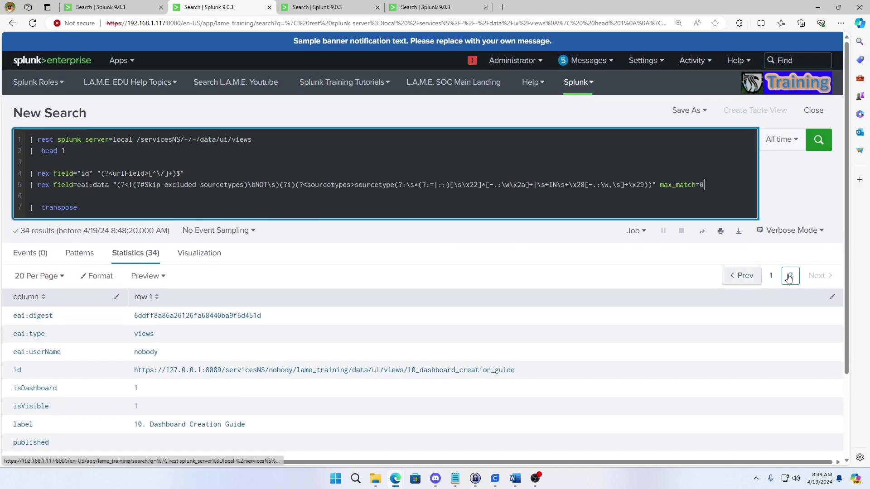
# Step: Return to results page 1 to review the view's eai:data dashboard XML
pyautogui.click(770, 276)
pyautogui.scroll(-4, 792, 360)
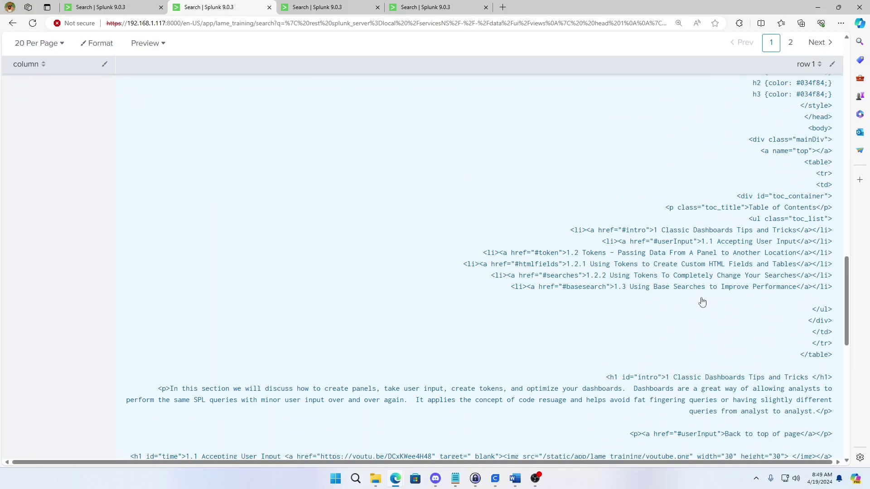
pyautogui.scroll(-2, 689, 304)
pyautogui.scroll(-1, 686, 300)
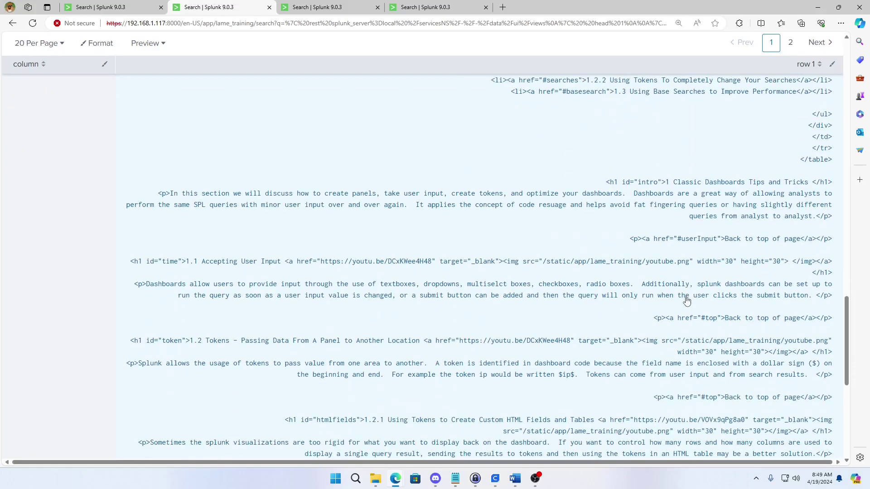
pyautogui.scroll(-1, 687, 301)
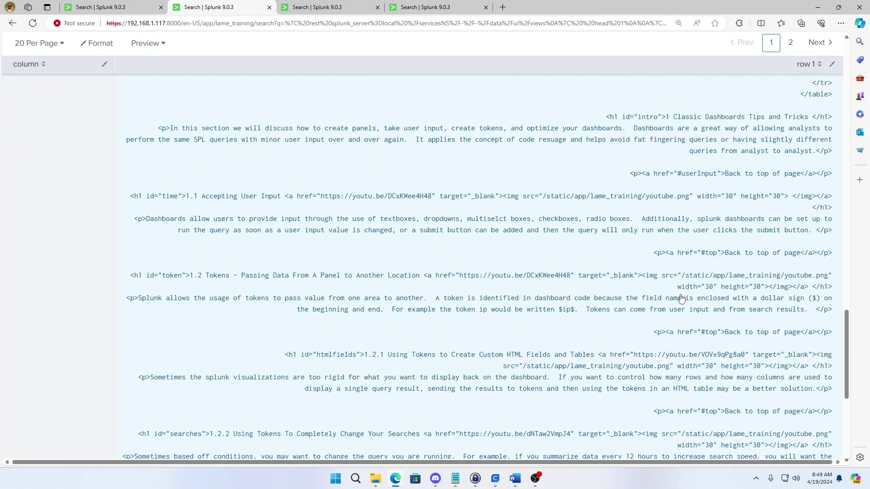
pyautogui.scroll(-1, 682, 298)
pyautogui.scroll(-1, 681, 299)
pyautogui.scroll(-1, 680, 299)
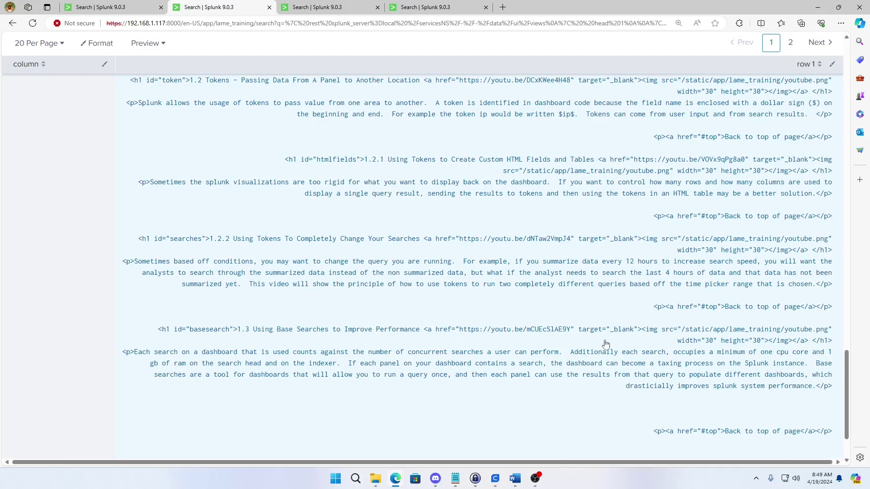
pyautogui.scroll(-2, 716, 363)
pyautogui.scroll(2, 717, 363)
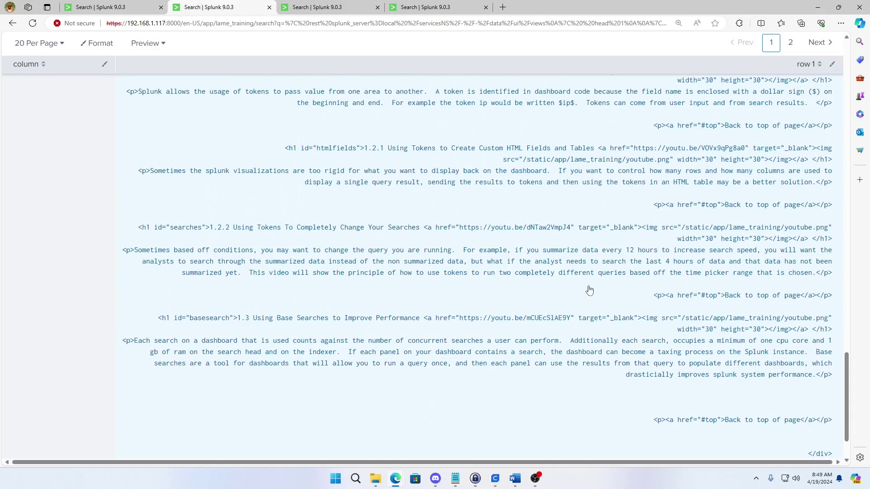
pyautogui.scroll(2, 592, 292)
pyautogui.scroll(5, 595, 291)
pyautogui.scroll(1, 597, 295)
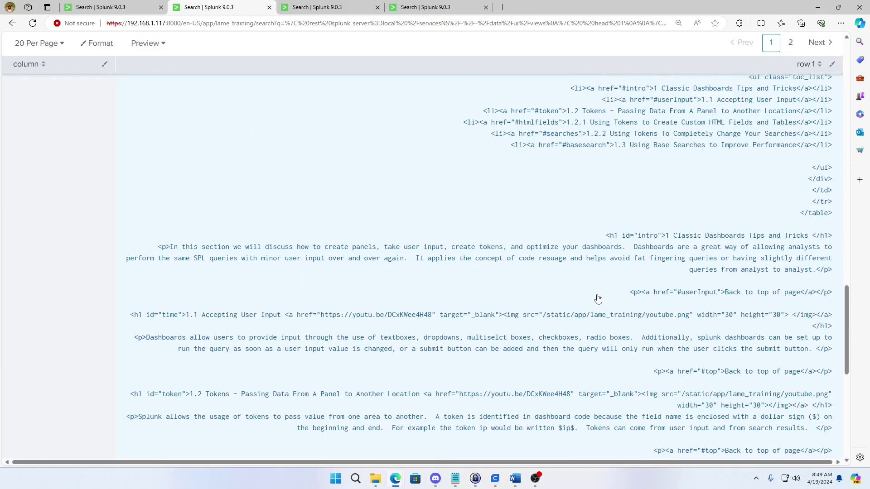
pyautogui.scroll(2, 598, 299)
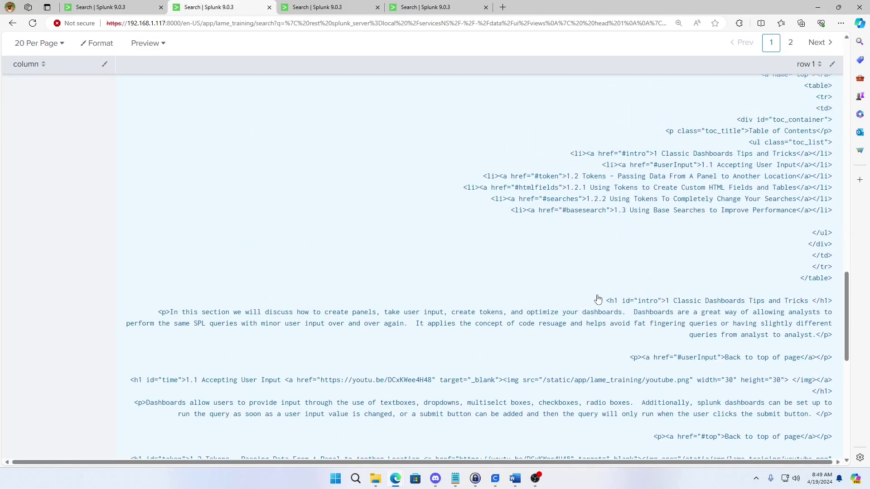
pyautogui.scroll(2, 597, 299)
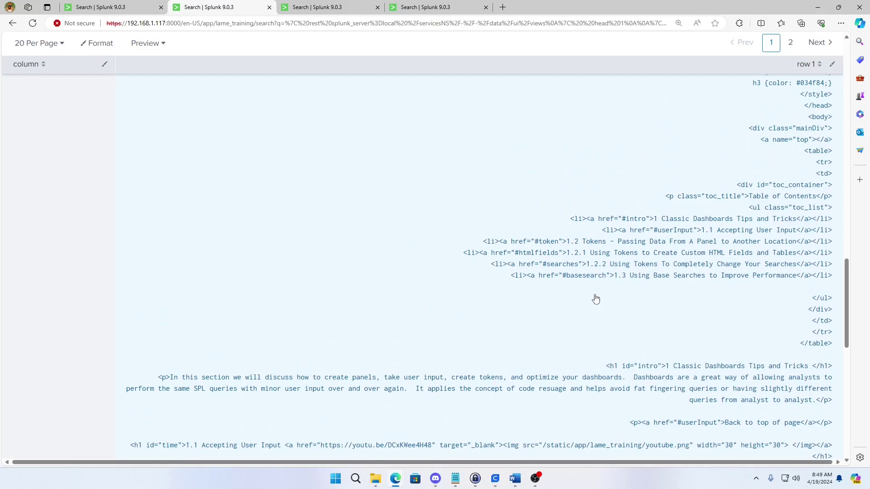
pyautogui.scroll(2, 596, 300)
pyautogui.scroll(4, 596, 299)
pyautogui.scroll(6, 594, 299)
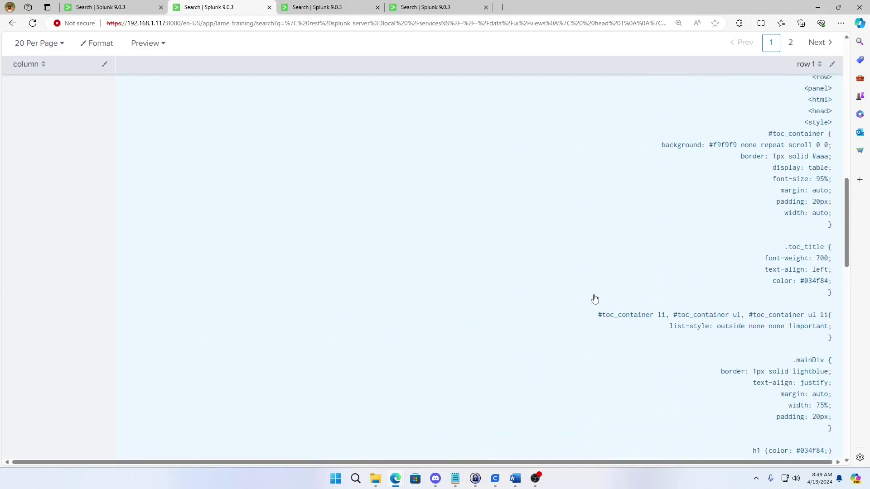
pyautogui.scroll(7, 595, 300)
pyautogui.scroll(5, 594, 299)
pyautogui.scroll(6, 521, 227)
pyautogui.scroll(3, 272, 204)
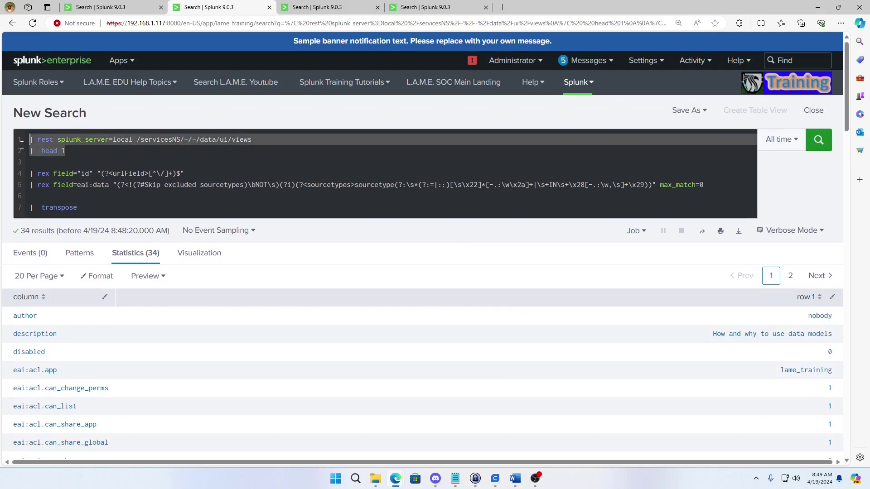
# Step: Delete '| head 1', replace '| transpose' with '| table id, urlField, eai:data, sourcetypes', and run it
pyautogui.click(78, 156)
pyautogui.moveTo(79, 155); pyautogui.dragTo(30, 151)
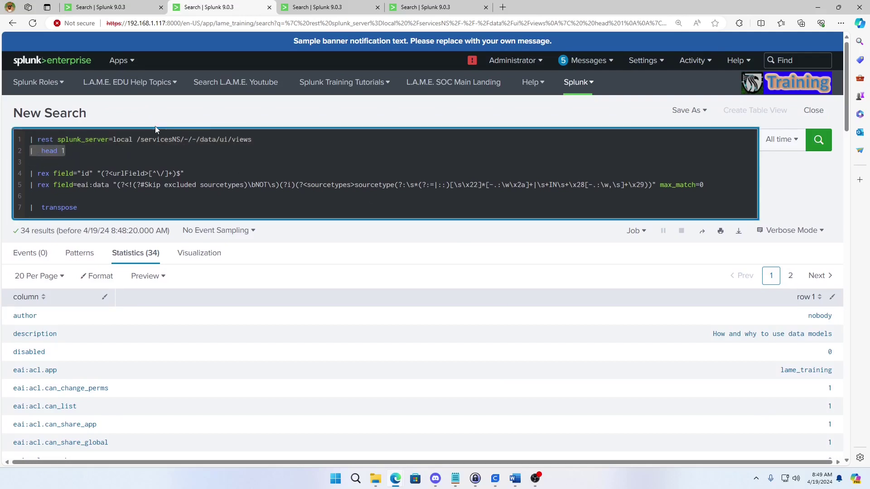
pyautogui.press('BackSpace')
pyautogui.click(143, 203)
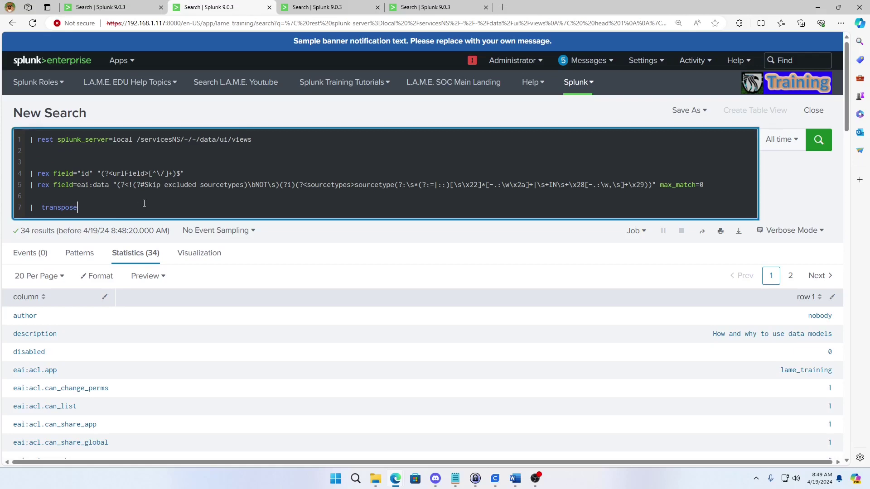
pyautogui.press('BackSpace')
pyautogui.press('BackSpace')
pyautogui.press('BackSpace')
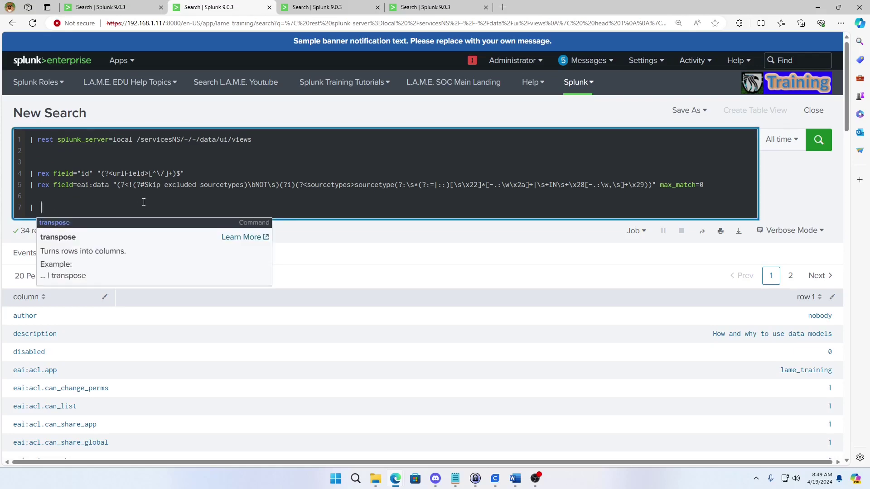
pyautogui.press('BackSpace')
pyautogui.press('BackSpace')
pyautogui.press('BackSpace')
pyautogui.write('|  table ')
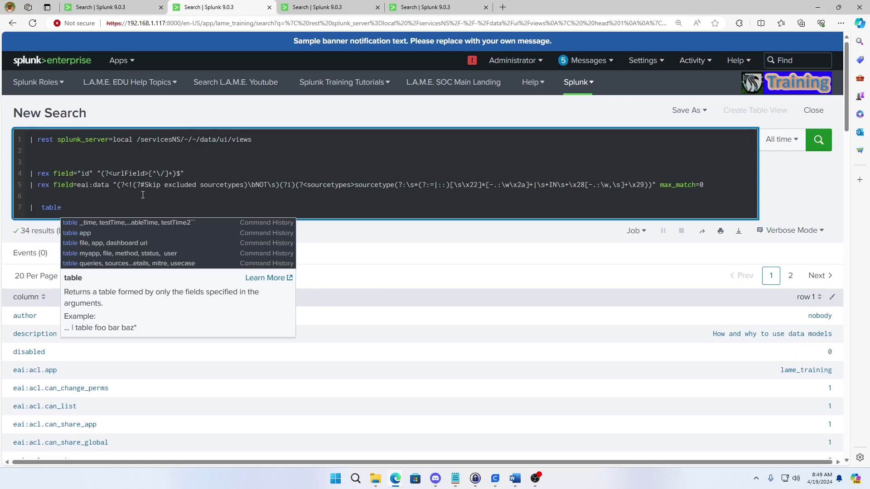
pyautogui.write('id, ur')
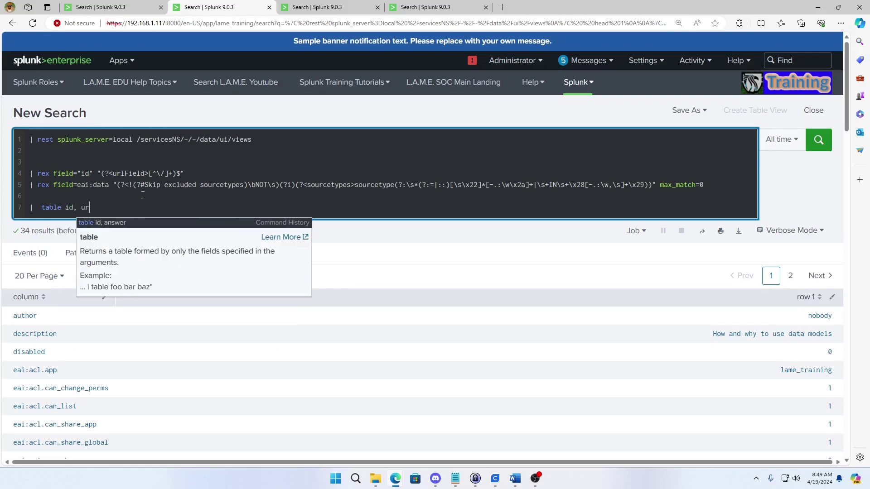
pyautogui.write('lField, ')
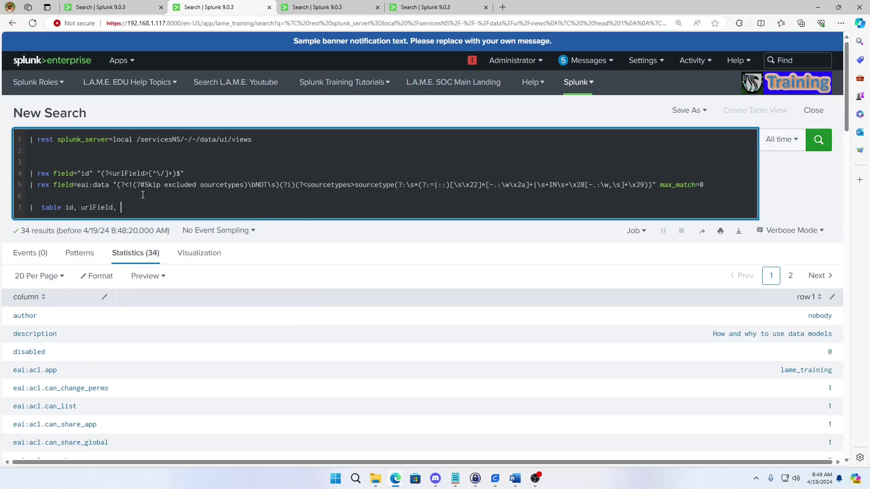
pyautogui.write('eai')
pyautogui.write(':data,')
pyautogui.moveTo(303, 185); pyautogui.dragTo(356, 184)
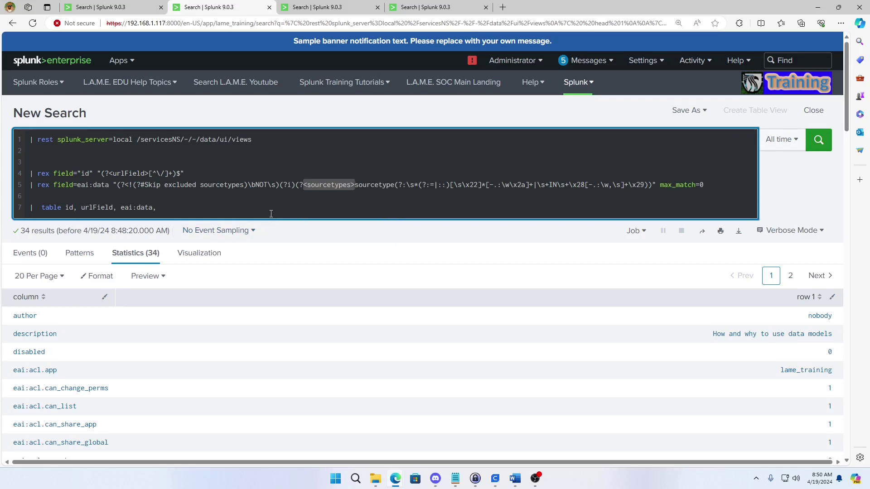
pyautogui.click(258, 207)
pyautogui.write('sourcetypes')
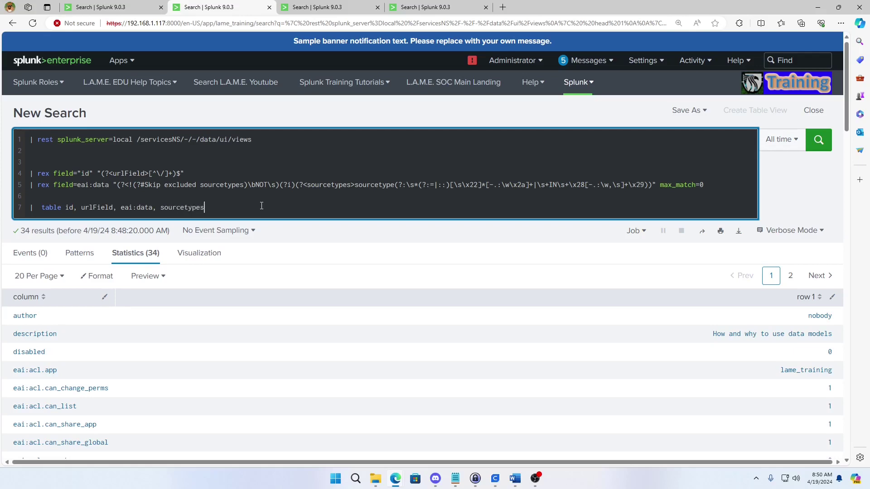
pyautogui.press('Return')
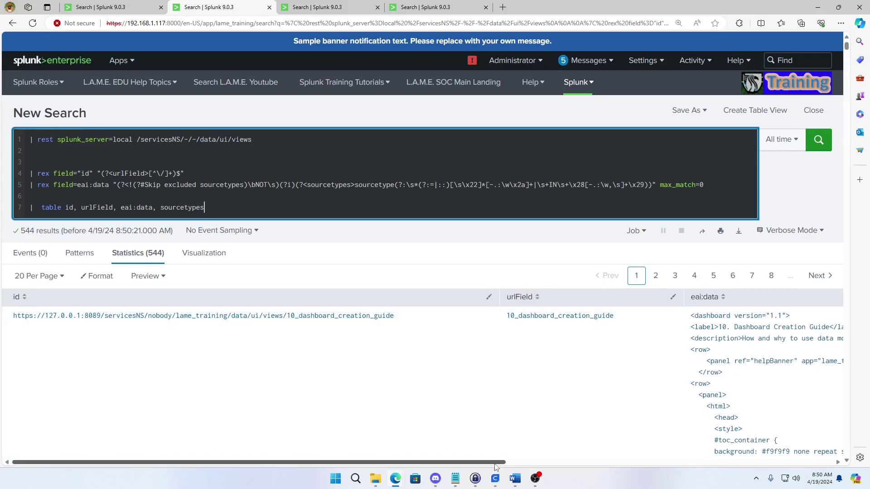
pyautogui.moveTo(497, 462); pyautogui.dragTo(843, 463)
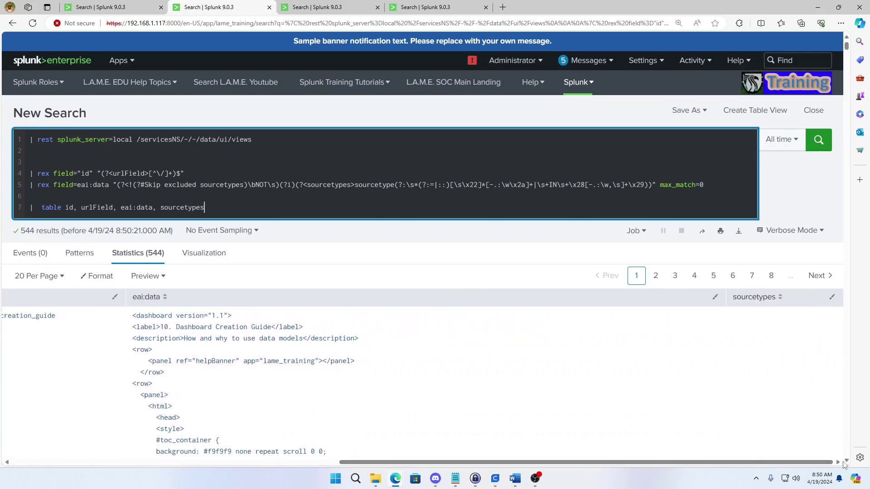
pyautogui.click(762, 299)
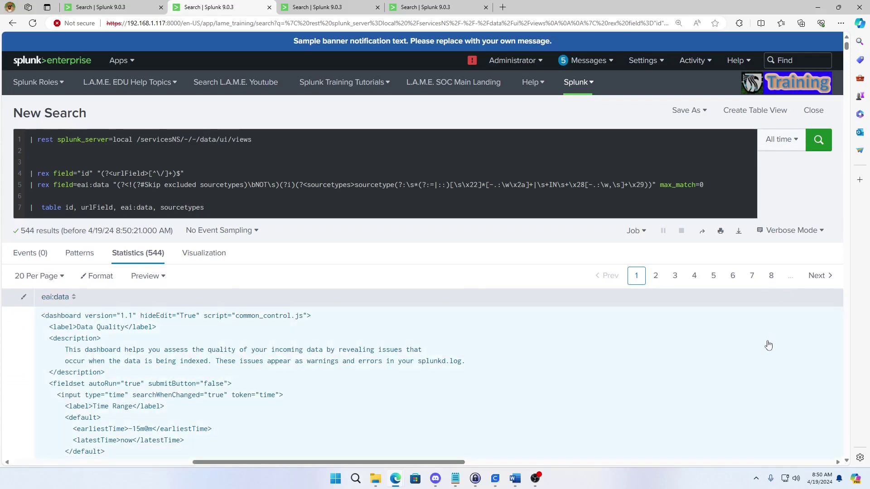
pyautogui.moveTo(453, 465); pyautogui.dragTo(821, 465)
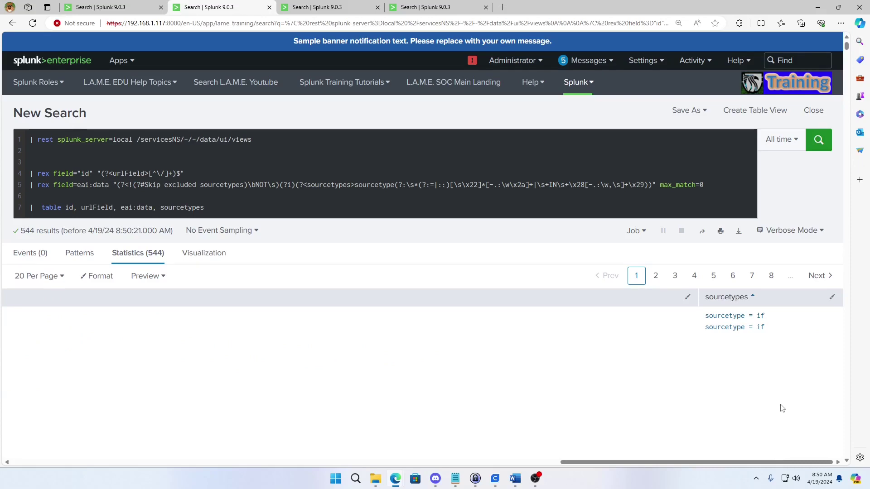
pyautogui.scroll(-3, 775, 408)
pyautogui.scroll(-2, 774, 386)
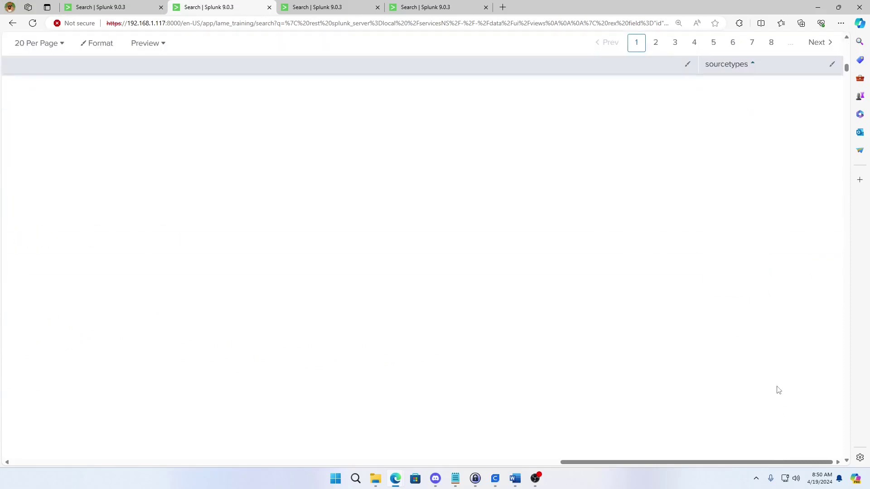
pyautogui.scroll(-3, 778, 390)
pyautogui.scroll(-3, 778, 390)
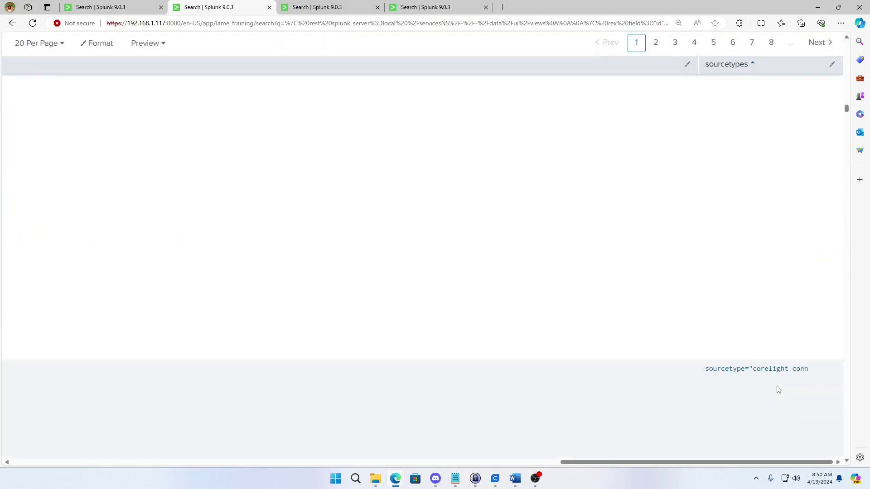
pyautogui.scroll(-3, 775, 386)
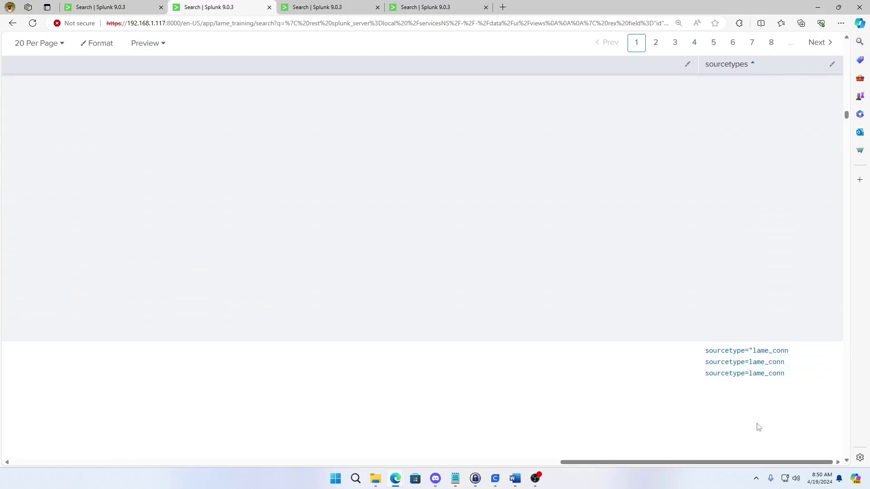
pyautogui.moveTo(753, 462); pyautogui.dragTo(330, 452)
pyautogui.scroll(-2, 349, 404)
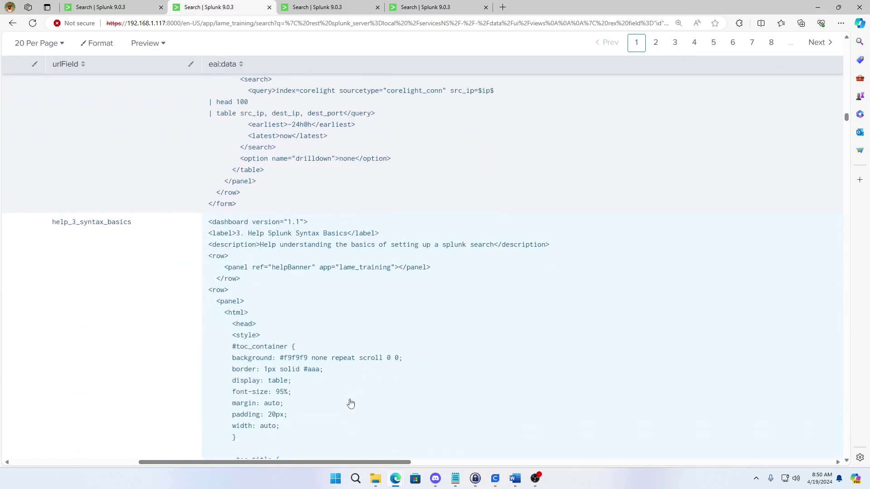
pyautogui.scroll(-1, 346, 398)
pyautogui.scroll(-1, 346, 397)
pyautogui.scroll(-1, 345, 391)
pyautogui.scroll(-1, 342, 389)
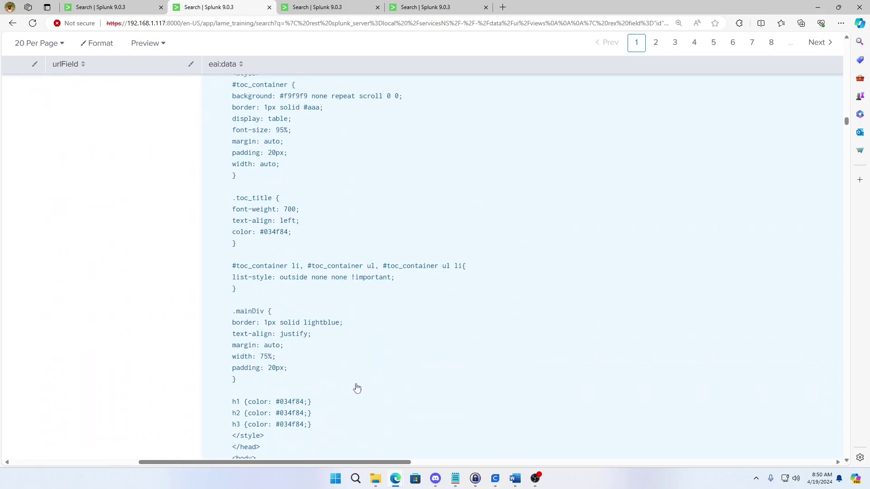
pyautogui.scroll(-2, 356, 387)
pyautogui.scroll(-2, 354, 392)
pyautogui.scroll(-1, 352, 387)
pyautogui.scroll(-1, 350, 385)
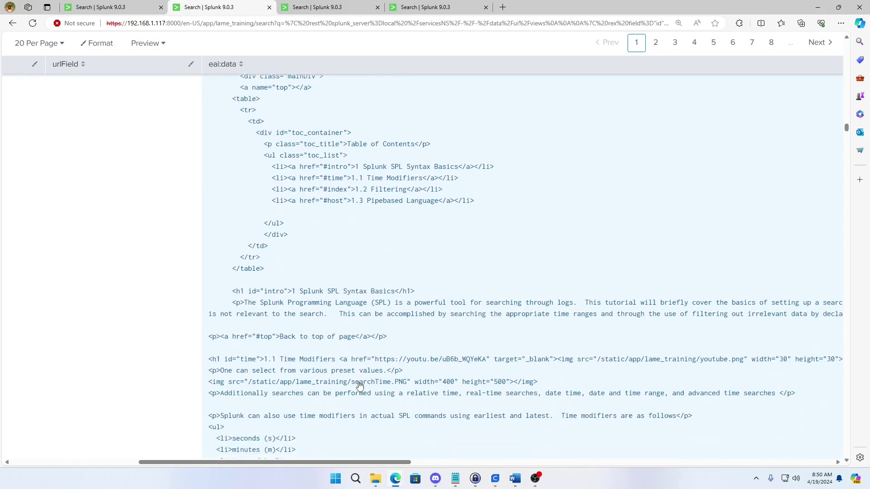
pyautogui.scroll(-1, 347, 381)
pyautogui.scroll(-2, 343, 381)
pyautogui.scroll(-1, 327, 375)
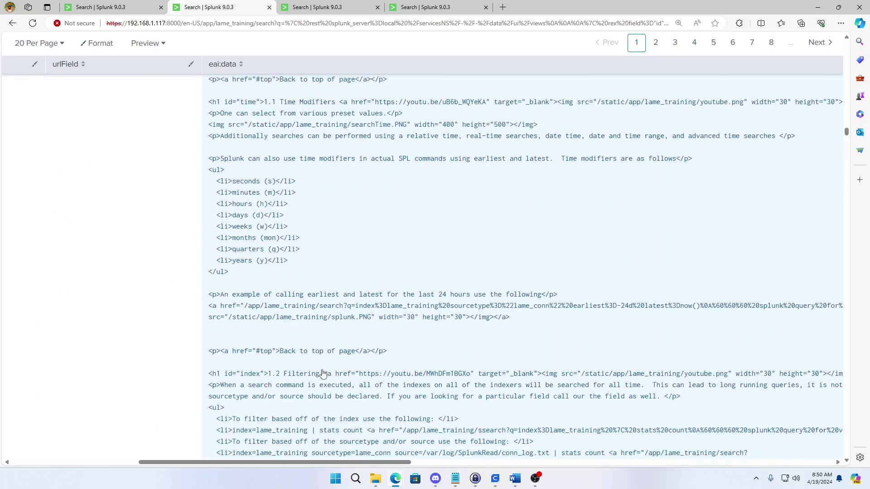
pyautogui.scroll(-1, 322, 375)
pyautogui.scroll(-2, 324, 374)
pyautogui.scroll(-1, 324, 375)
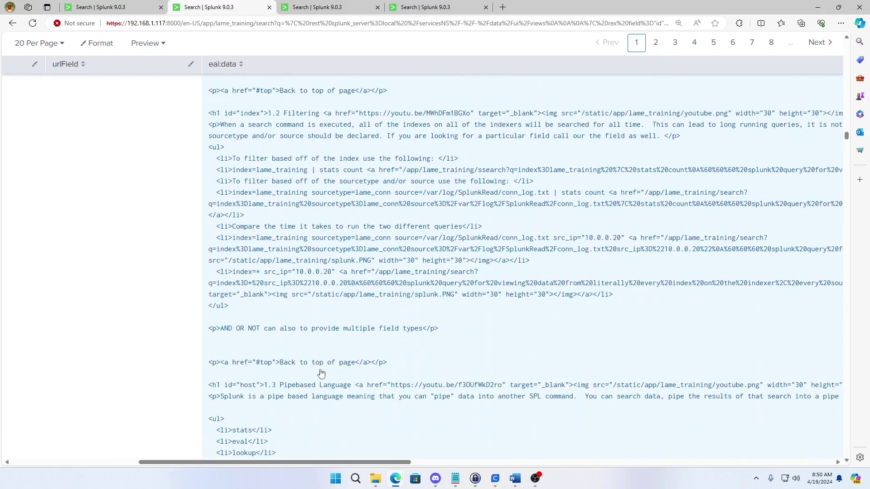
pyautogui.scroll(-1, 328, 378)
pyautogui.scroll(-2, 329, 379)
pyautogui.scroll(-1, 331, 379)
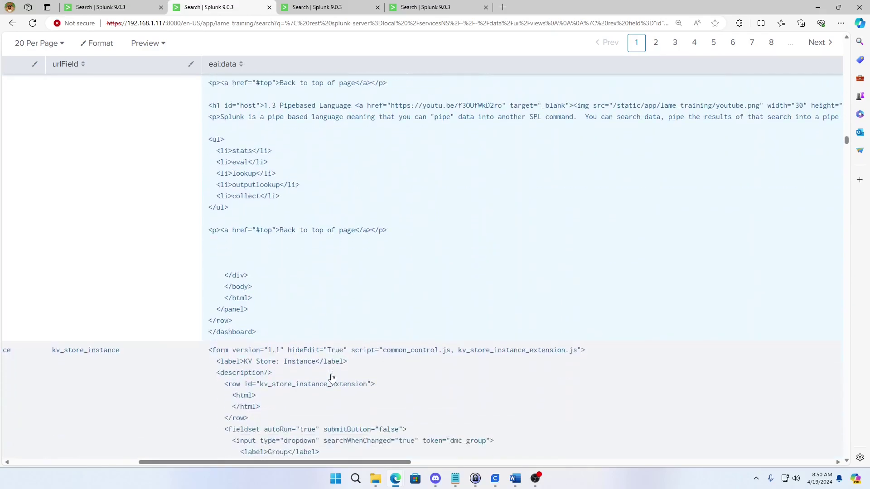
pyautogui.scroll(1, 332, 377)
pyautogui.scroll(1, 501, 336)
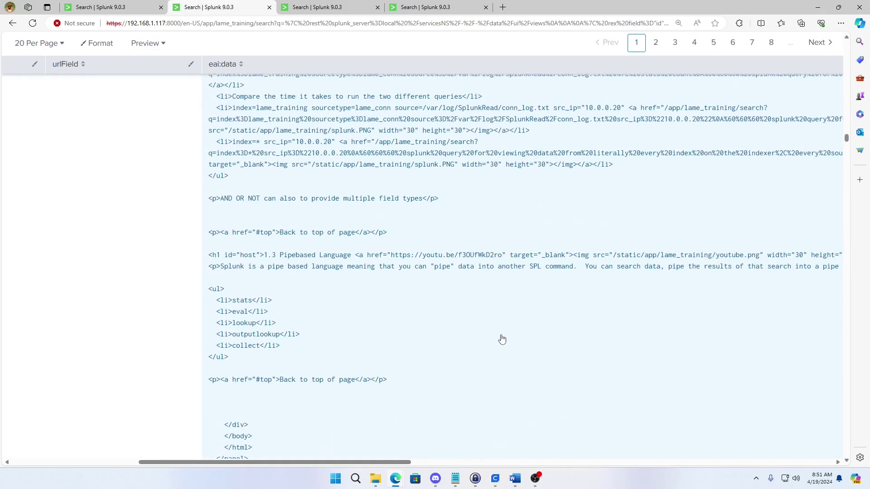
pyautogui.scroll(1, 509, 339)
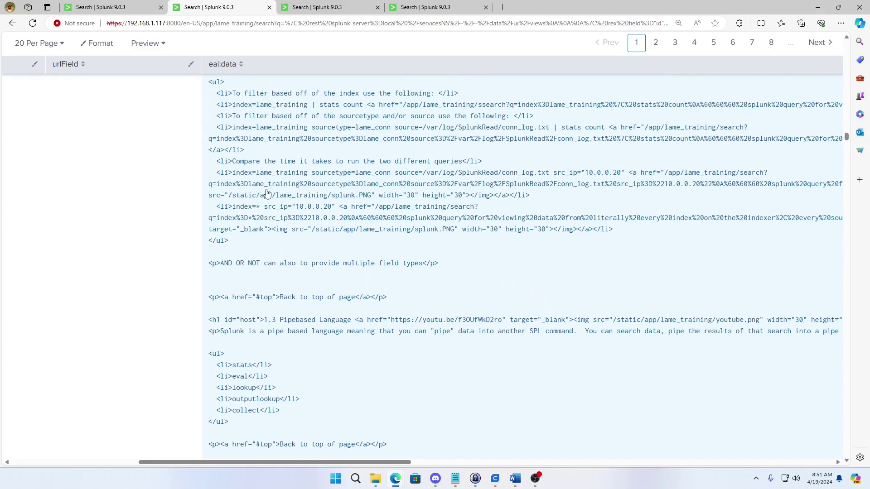
pyautogui.scroll(1, 271, 188)
pyautogui.scroll(1, 266, 191)
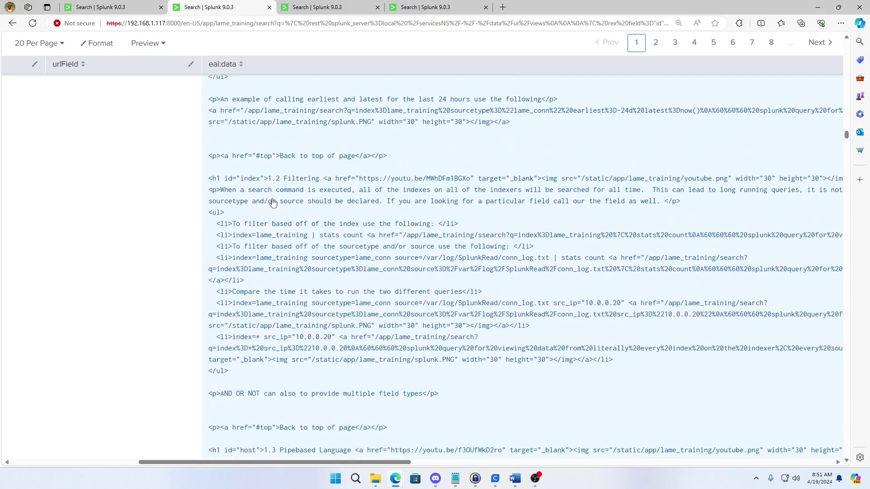
pyautogui.scroll(1, 272, 200)
pyautogui.scroll(1, 278, 215)
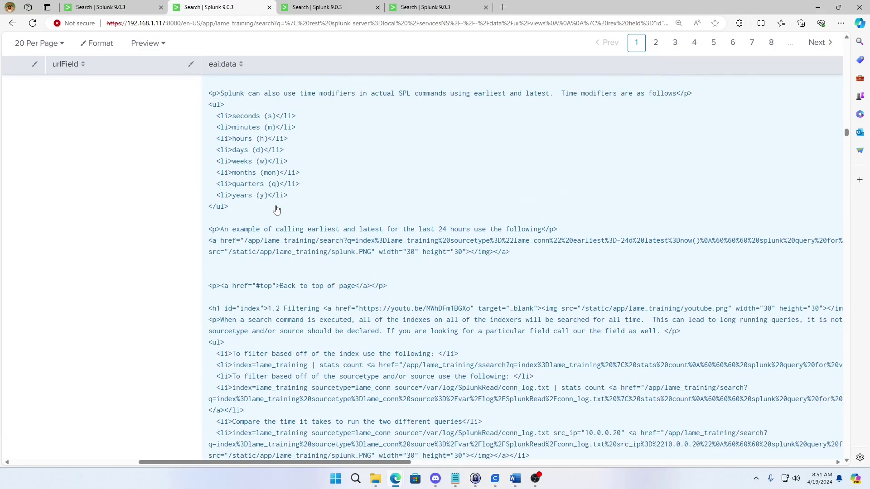
pyautogui.scroll(1, 278, 214)
pyautogui.scroll(1, 277, 212)
pyautogui.scroll(1, 278, 211)
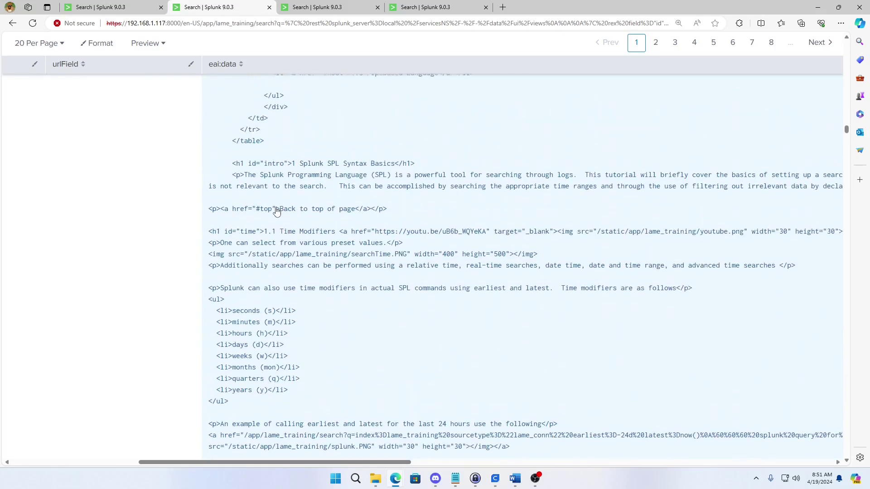
pyautogui.scroll(1, 278, 214)
pyautogui.scroll(2, 286, 224)
pyautogui.scroll(1, 288, 227)
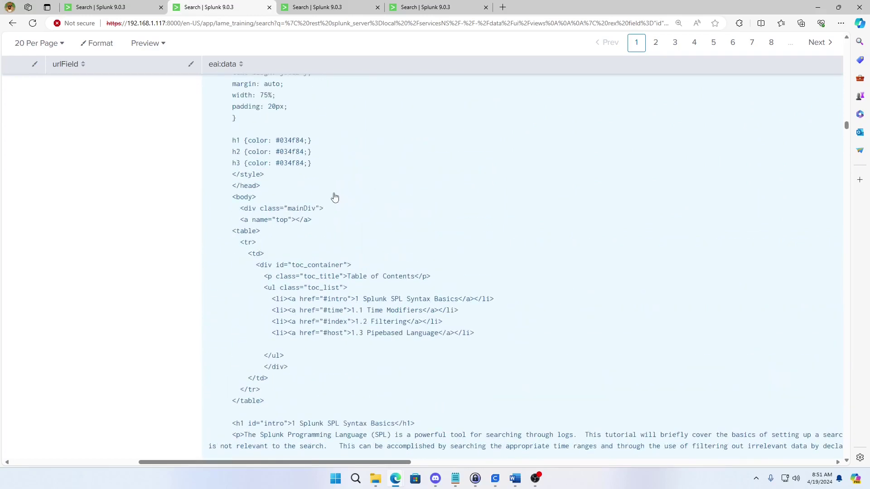
pyautogui.scroll(1, 334, 196)
# Step: Find 'query' on the page and step through matches to the Protocol Anomaly Detection search
pyautogui.hotkey('ctrl', 'f')
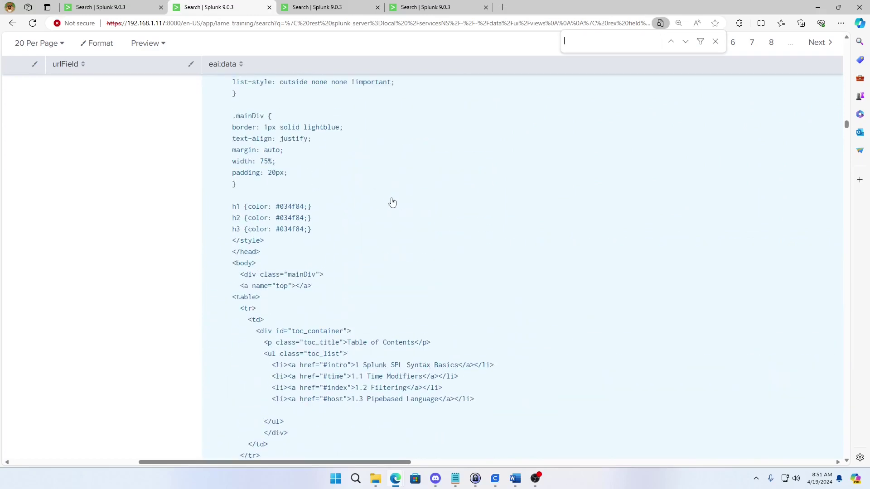
pyautogui.write('auery')
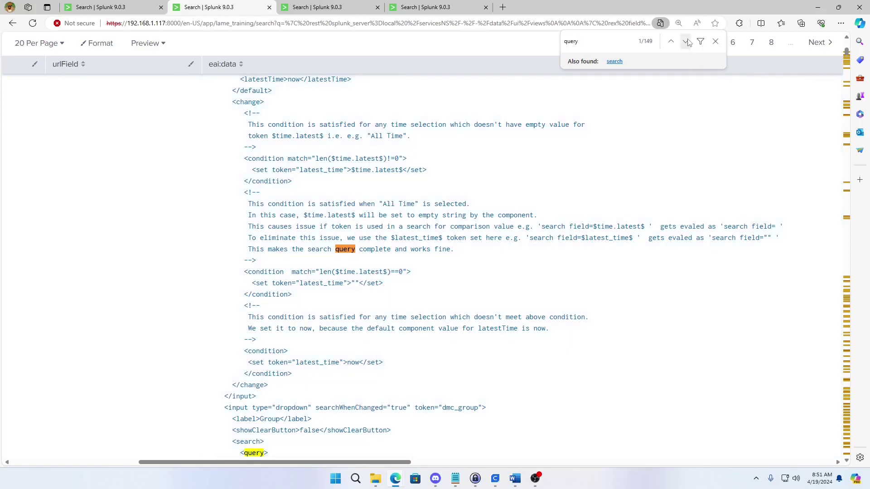
pyautogui.click(688, 42)
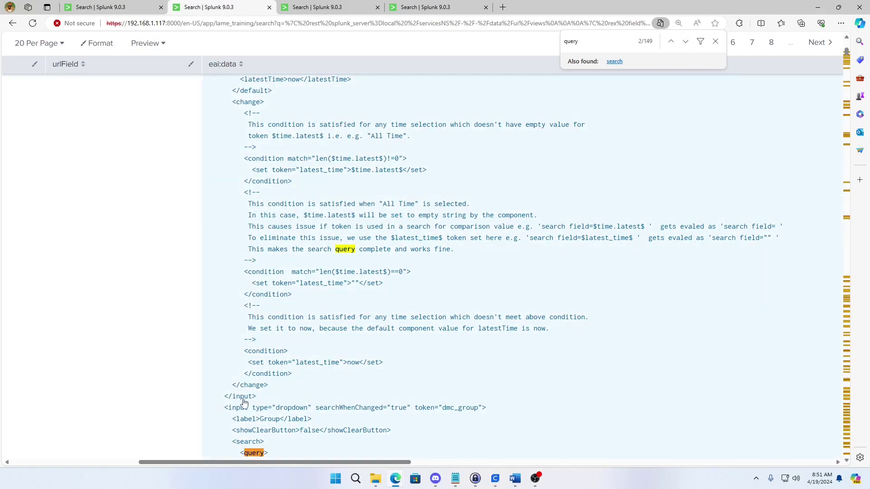
pyautogui.scroll(-2, 311, 408)
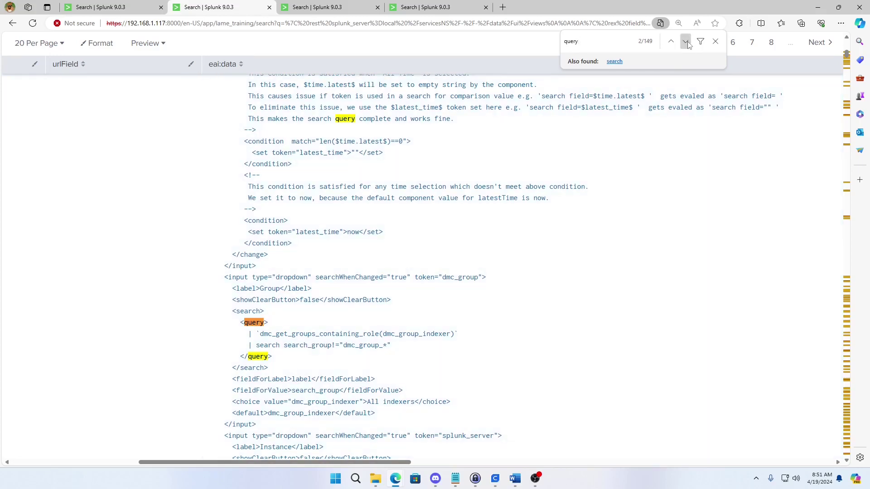
pyautogui.click(686, 43)
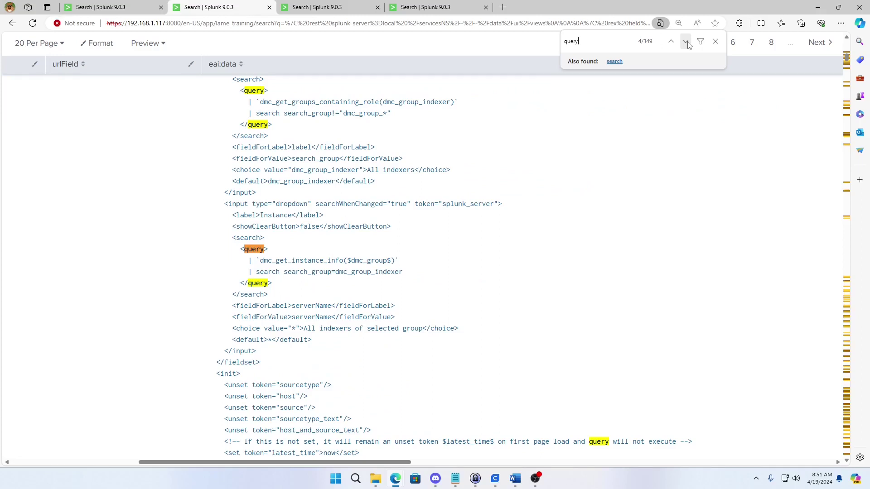
pyautogui.click(686, 42)
pyautogui.click(685, 42)
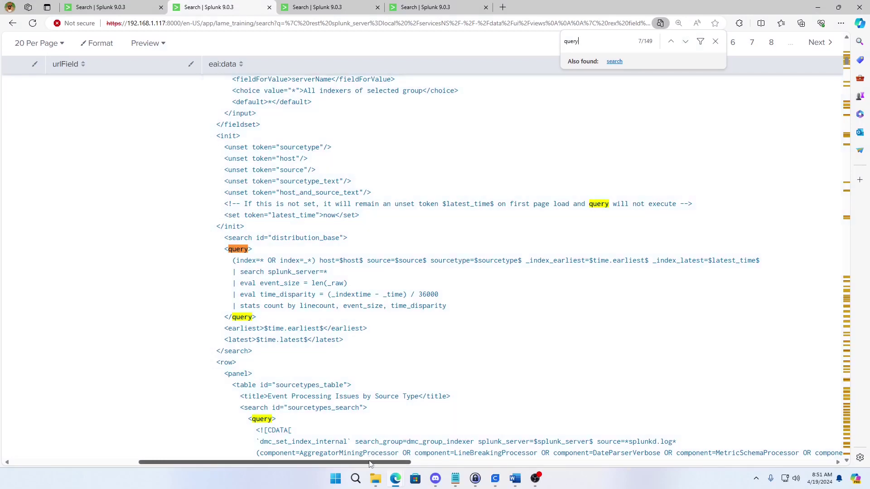
pyautogui.moveTo(372, 463)
pyautogui.mouseDown()
pyautogui.moveTo(574, 470)
pyautogui.moveTo(819, 407)
pyautogui.mouseUp()
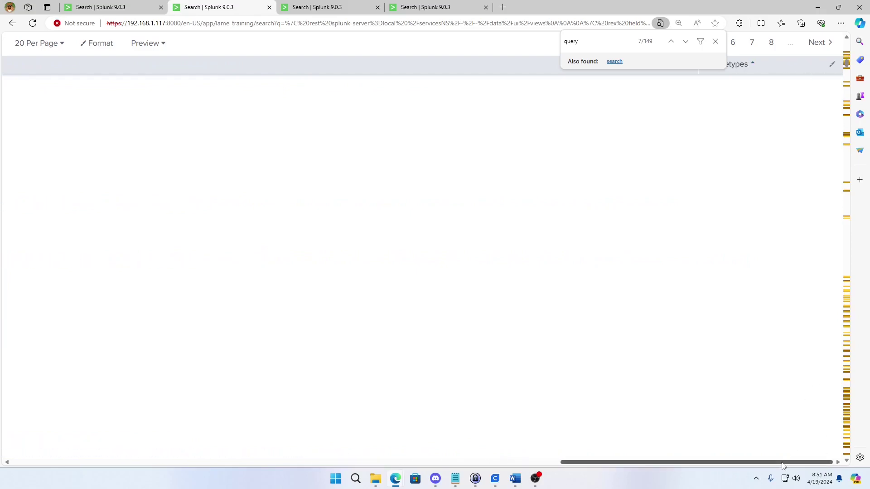
pyautogui.moveTo(783, 466); pyautogui.dragTo(365, 469)
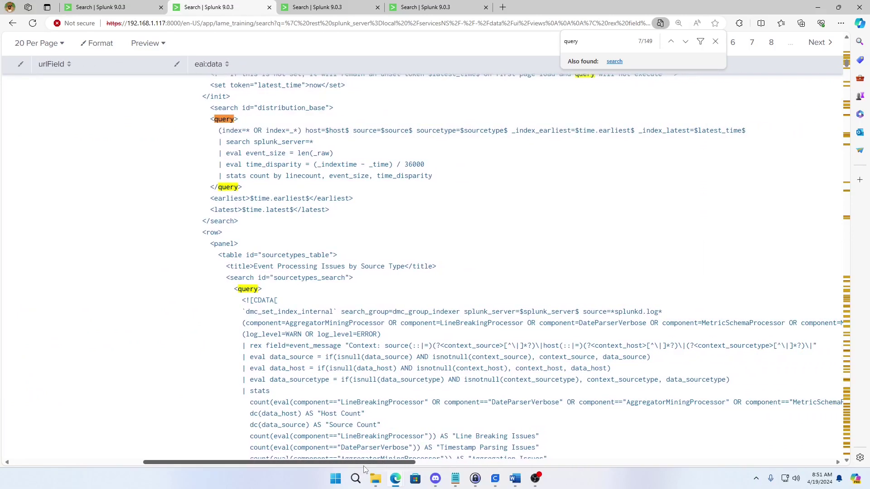
pyautogui.moveTo(365, 469); pyautogui.dragTo(376, 468)
pyautogui.scroll(-2, 389, 421)
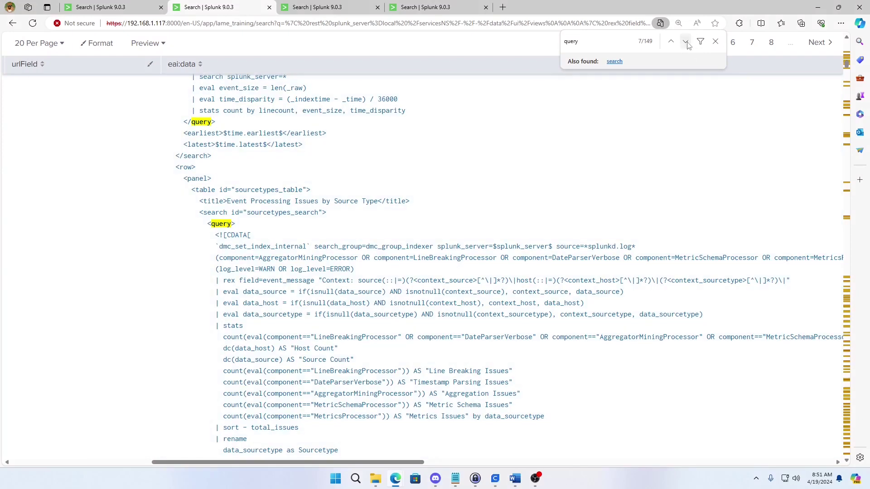
pyautogui.click(685, 42)
pyautogui.click(686, 42)
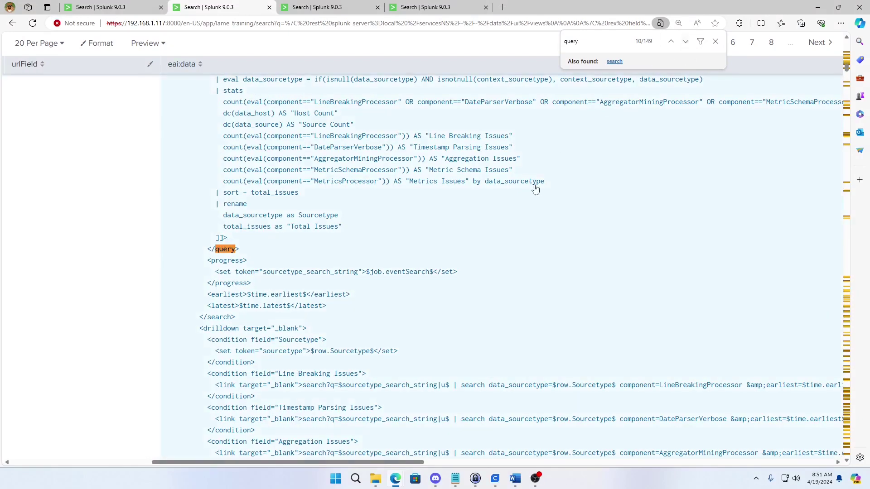
pyautogui.scroll(2, 519, 210)
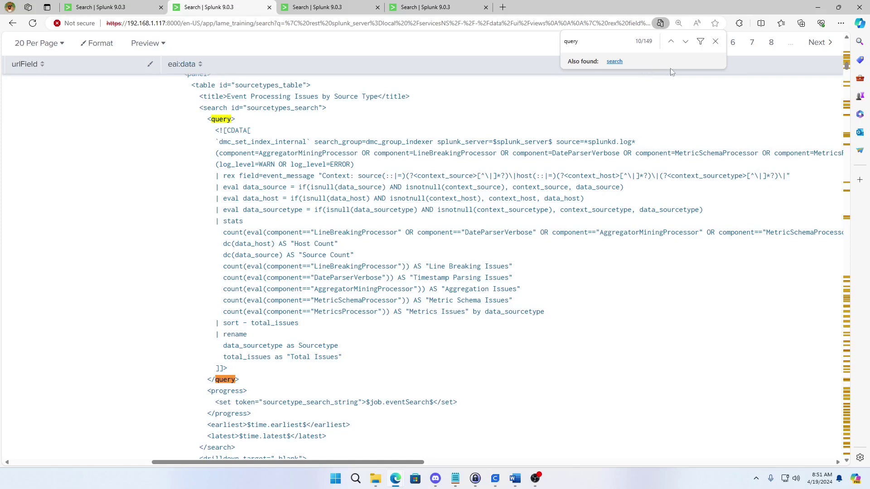
pyautogui.click(685, 42)
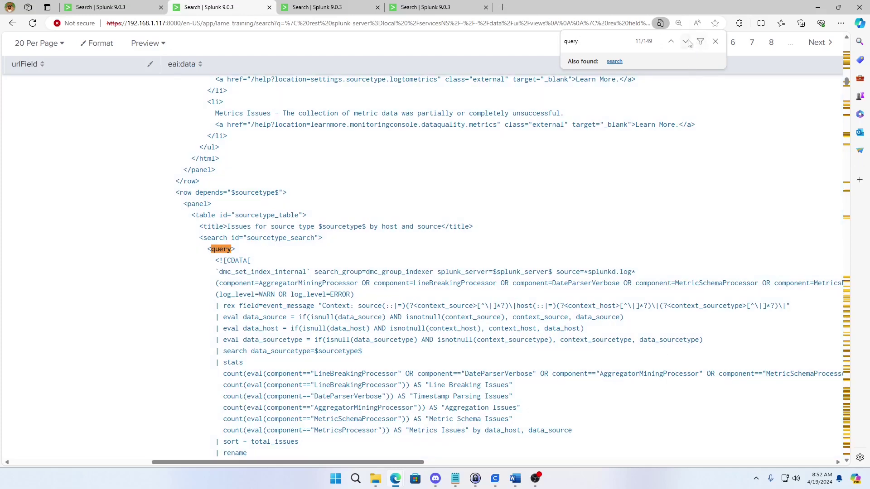
pyautogui.click(685, 43)
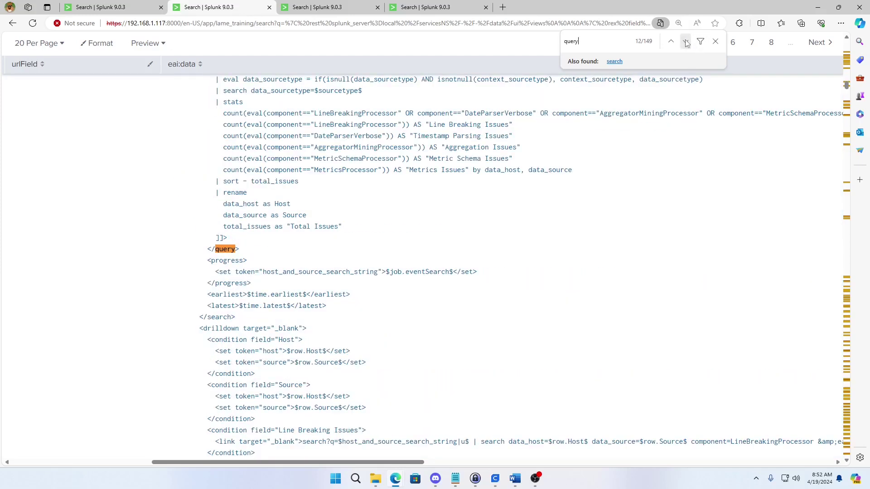
pyautogui.click(686, 43)
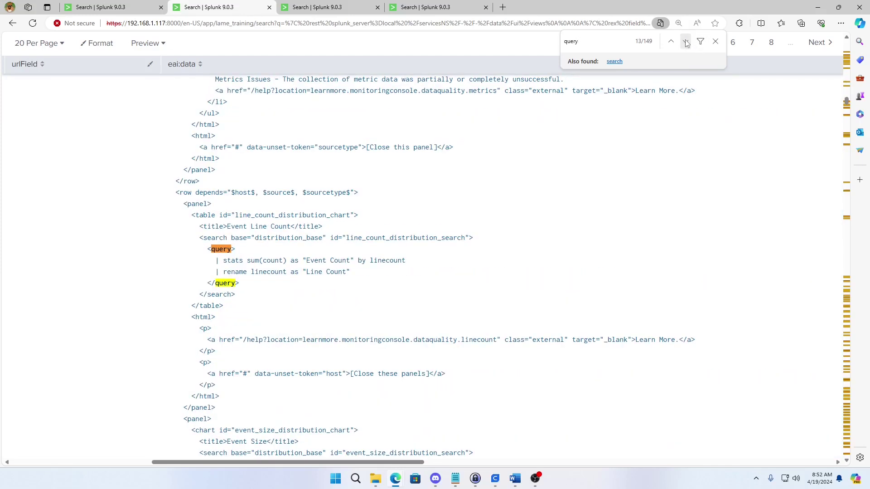
pyautogui.click(686, 42)
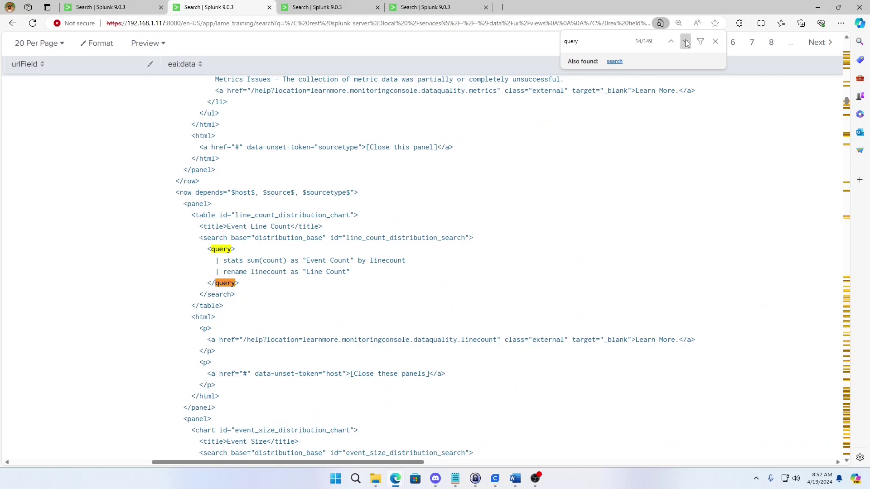
pyautogui.click(685, 42)
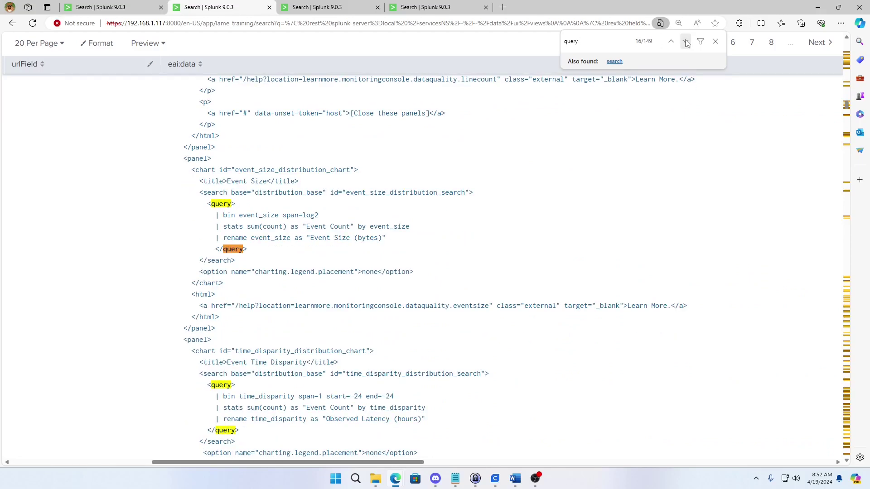
pyautogui.click(686, 42)
pyautogui.click(686, 42)
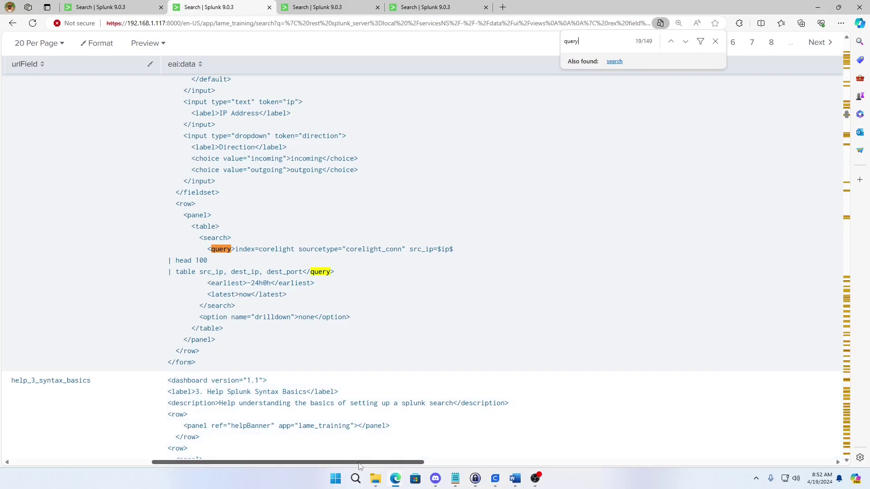
pyautogui.moveTo(360, 463); pyautogui.dragTo(787, 462)
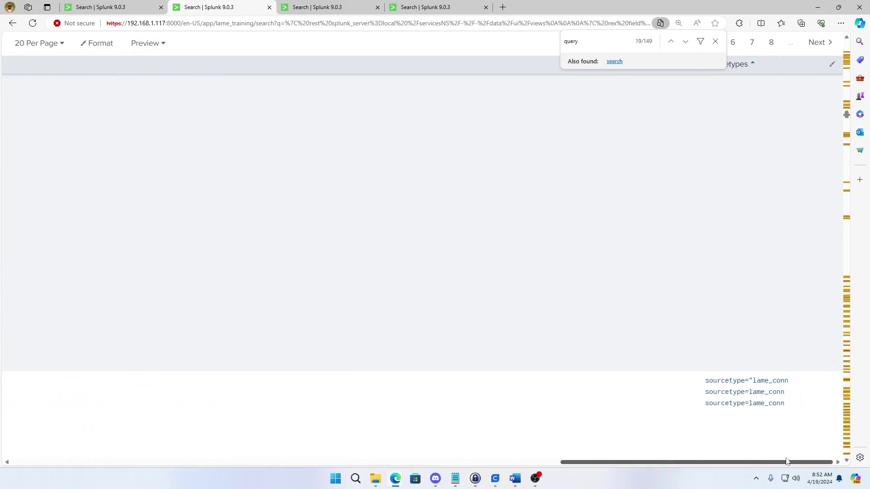
pyautogui.scroll(5, 776, 329)
pyautogui.scroll(4, 775, 329)
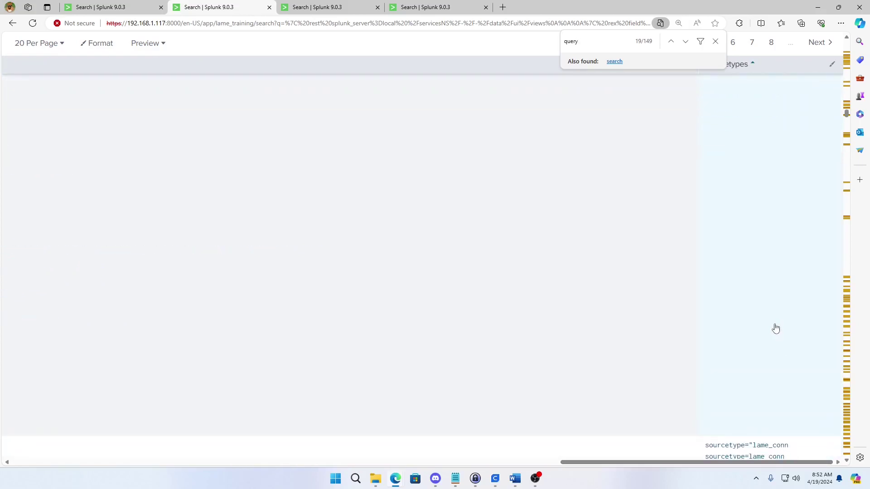
pyautogui.scroll(3, 776, 329)
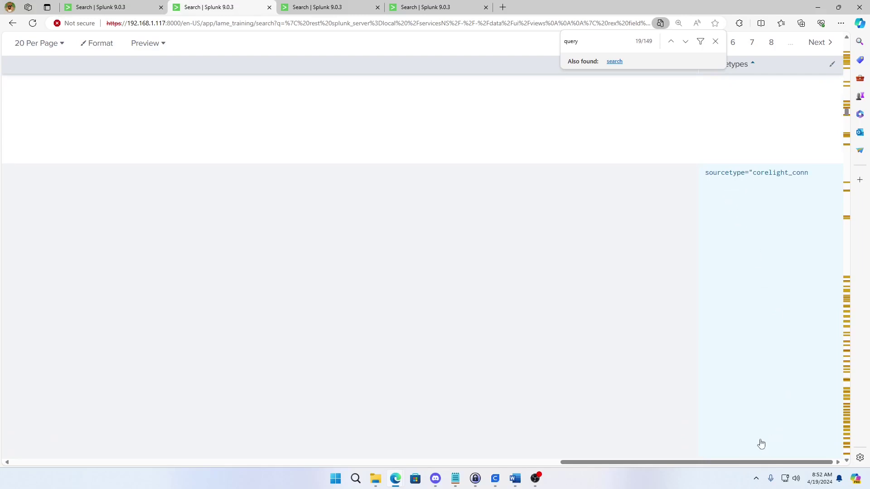
pyautogui.moveTo(754, 464); pyautogui.dragTo(362, 462)
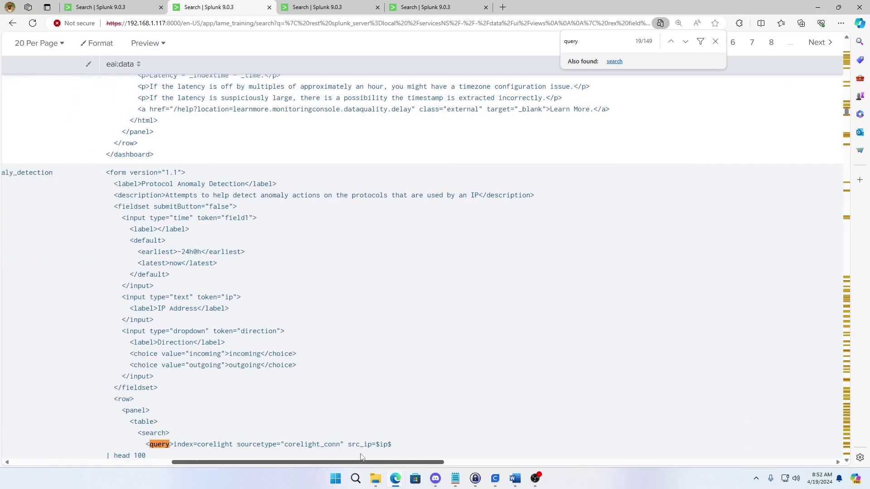
pyautogui.scroll(-1, 367, 414)
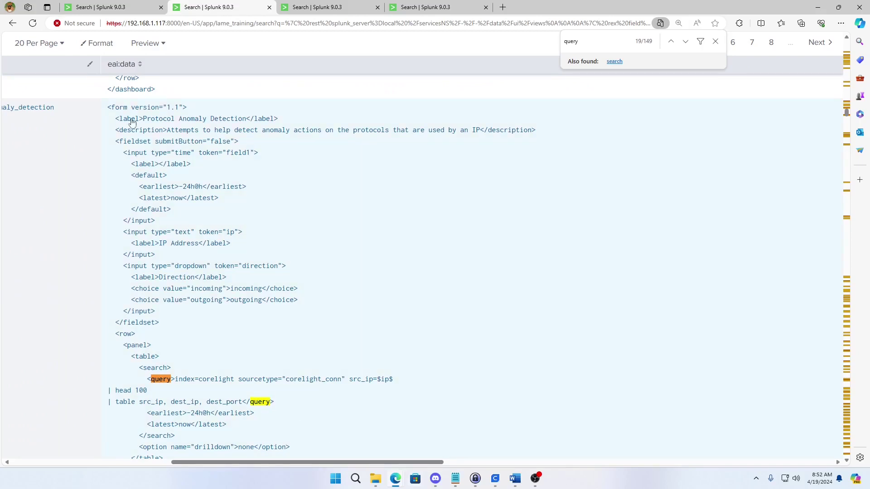
pyautogui.scroll(-1, 367, 457)
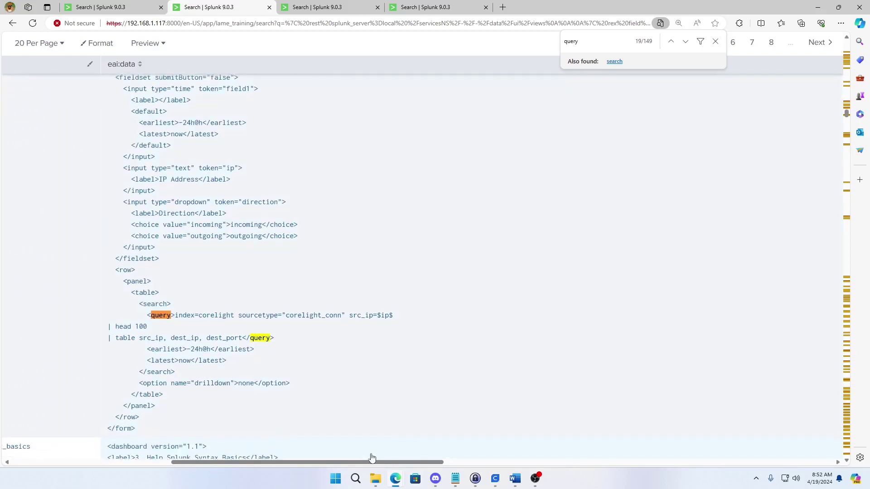
pyautogui.scroll(-1, 313, 382)
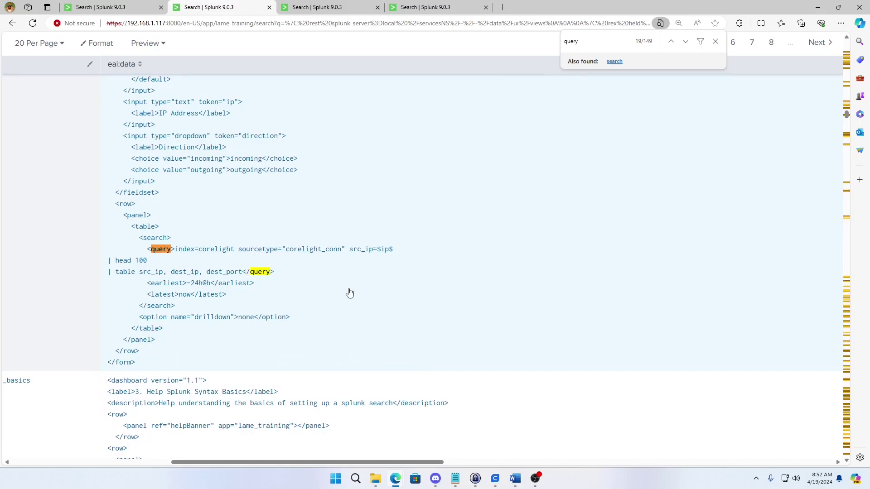
pyautogui.scroll(1, 488, 387)
pyautogui.scroll(5, 501, 363)
pyautogui.scroll(5, 503, 363)
pyautogui.scroll(3, 503, 366)
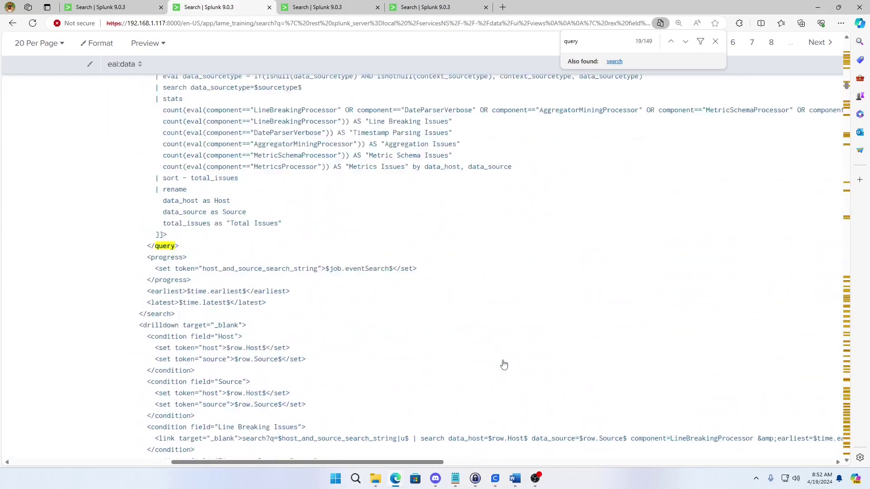
pyautogui.scroll(5, 504, 365)
pyautogui.scroll(5, 501, 361)
pyautogui.scroll(5, 501, 361)
pyautogui.scroll(3, 501, 361)
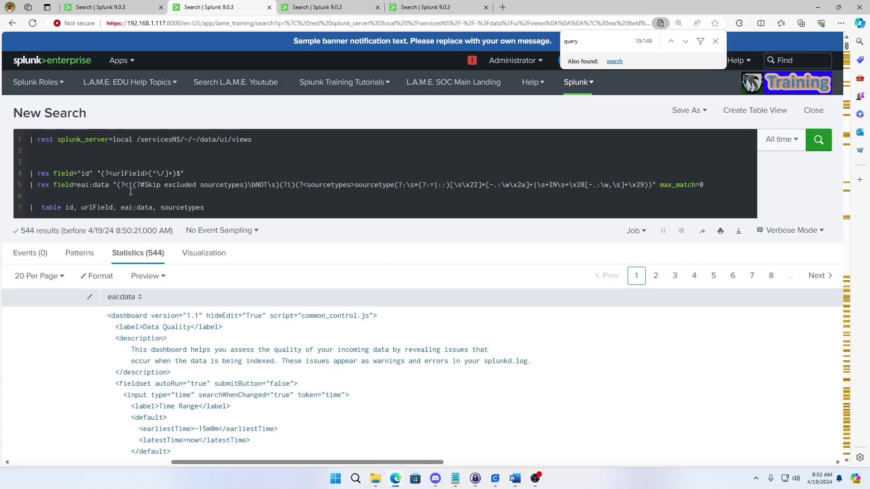
pyautogui.doubleClick(188, 207)
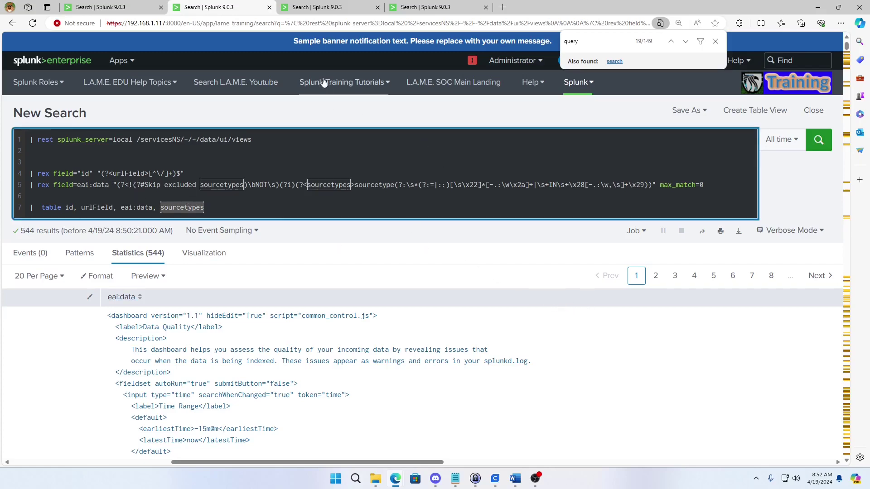
# Step: Copy the query-extracting rex line from the reference search and paste it above the table command
pyautogui.click(106, 8)
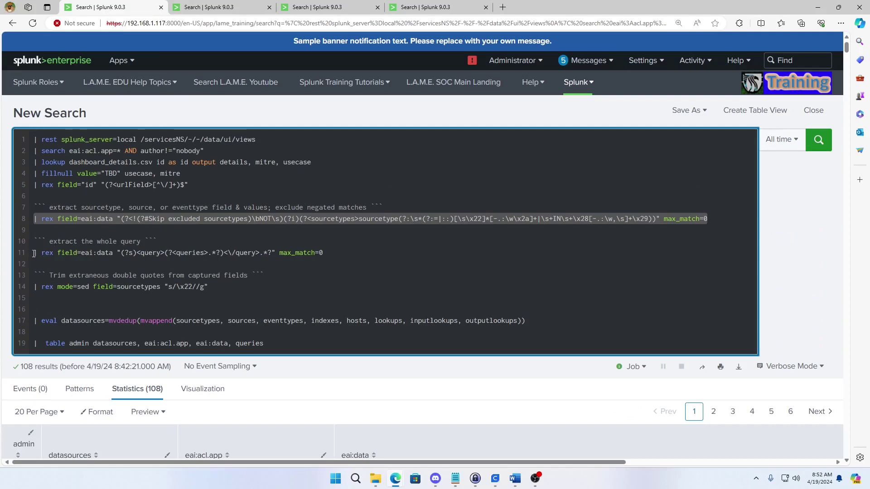
pyautogui.moveTo(33, 253); pyautogui.dragTo(326, 253)
pyautogui.hotkey('ctrl', 'c')
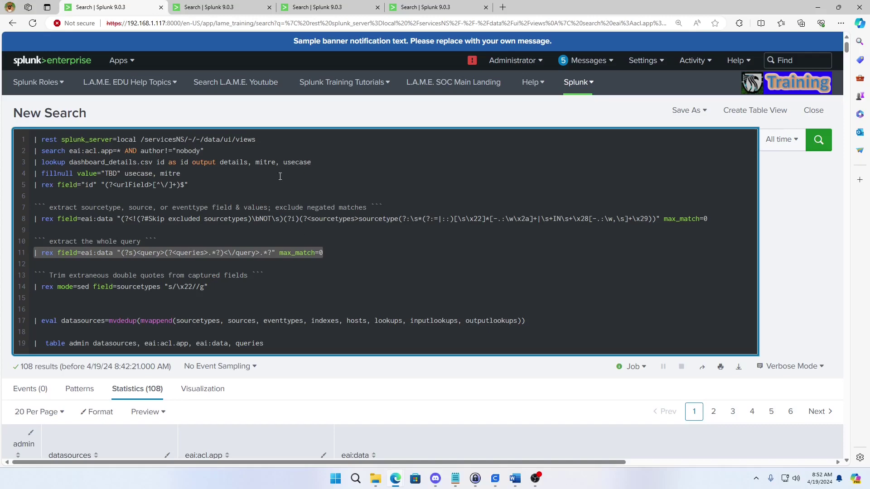
pyautogui.click(212, 8)
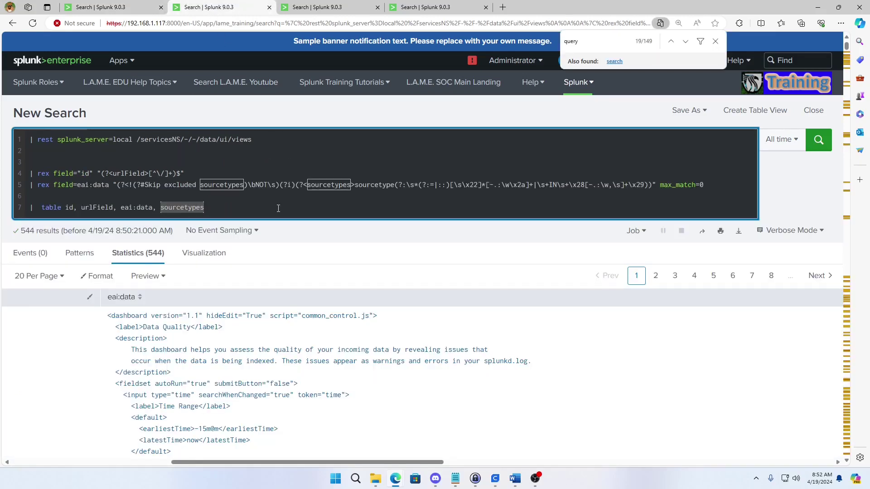
pyautogui.press('Home')
pyautogui.press('Return')
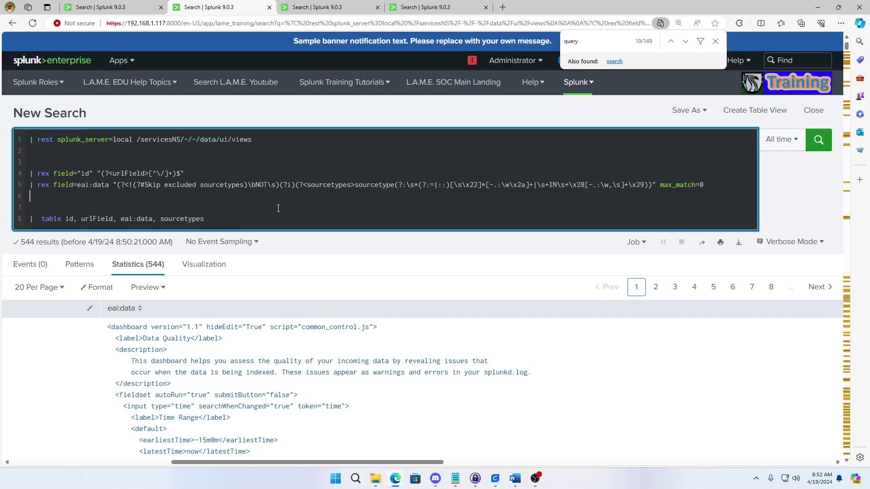
pyautogui.hotkey('ctrl', 'v')
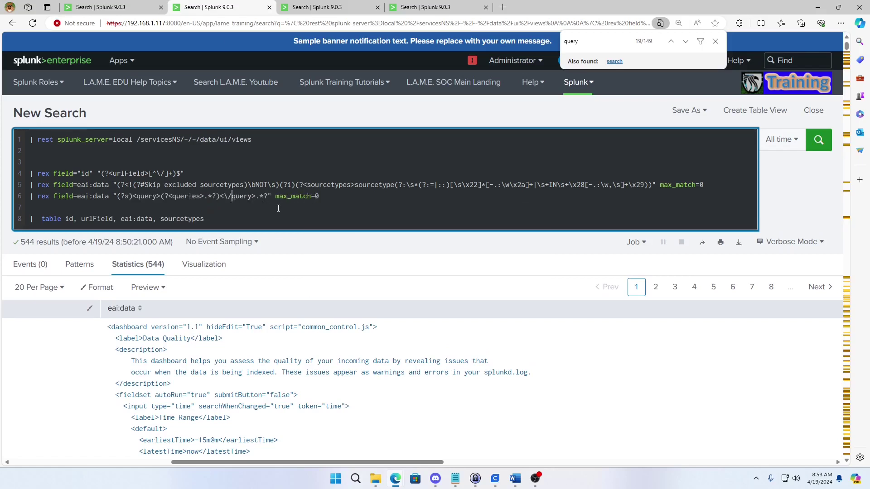
# Step: Replace eai:data with queries in the table command and rerun the search
pyautogui.press('Left')
pyautogui.press('Left')
pyautogui.press('Left')
pyautogui.press('Left')
pyautogui.press('Left')
pyautogui.press('Left')
pyautogui.press('Left')
pyautogui.press('Left')
pyautogui.press('Delete')
pyautogui.press('Delete')
pyautogui.press('Delete')
pyautogui.press('Delete')
pyautogui.press('Delete')
pyautogui.press('Delete')
pyautogui.press('Delete')
pyautogui.press('Delete')
pyautogui.press('Delete')
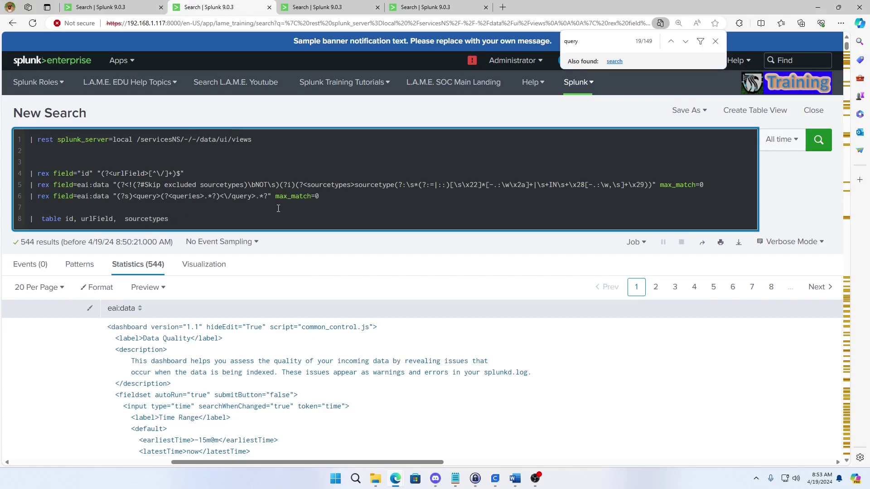
pyautogui.write('query')
pyautogui.press('BackSpace')
pyautogui.write('ies')
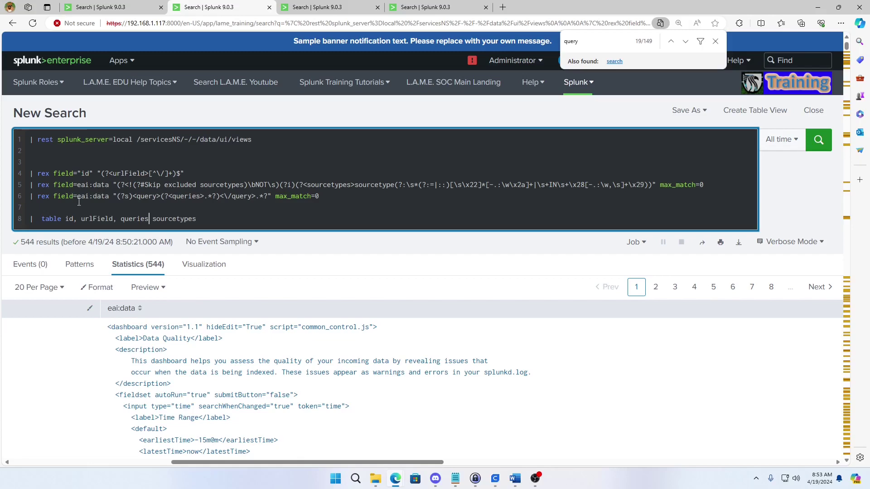
pyautogui.scroll(-1, 163, 360)
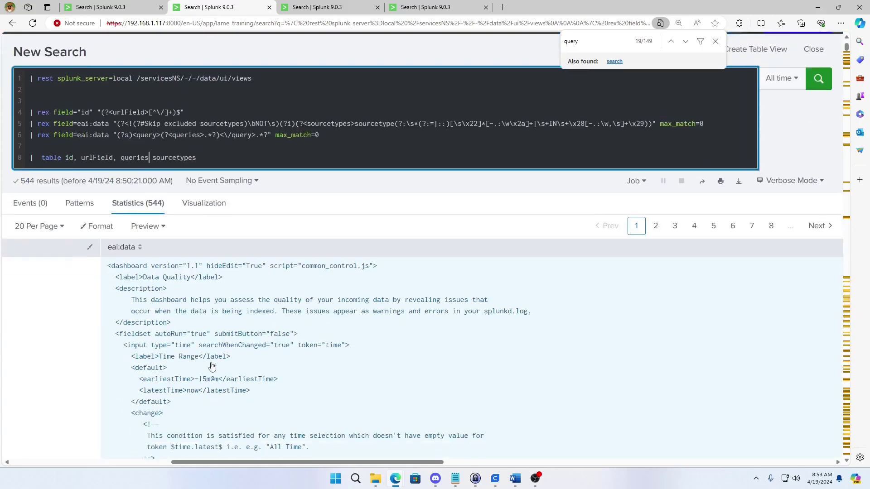
pyautogui.scroll(-1, 167, 360)
pyautogui.scroll(2, 261, 353)
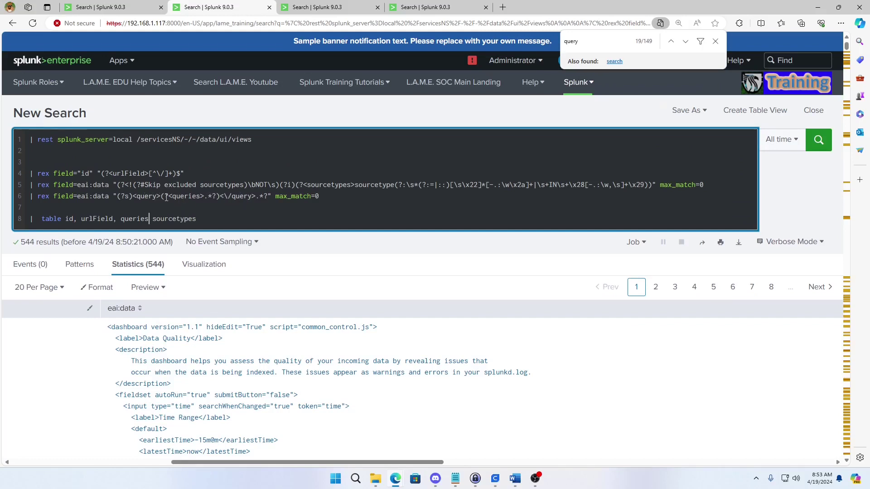
pyautogui.click(246, 218)
pyautogui.press('Return')
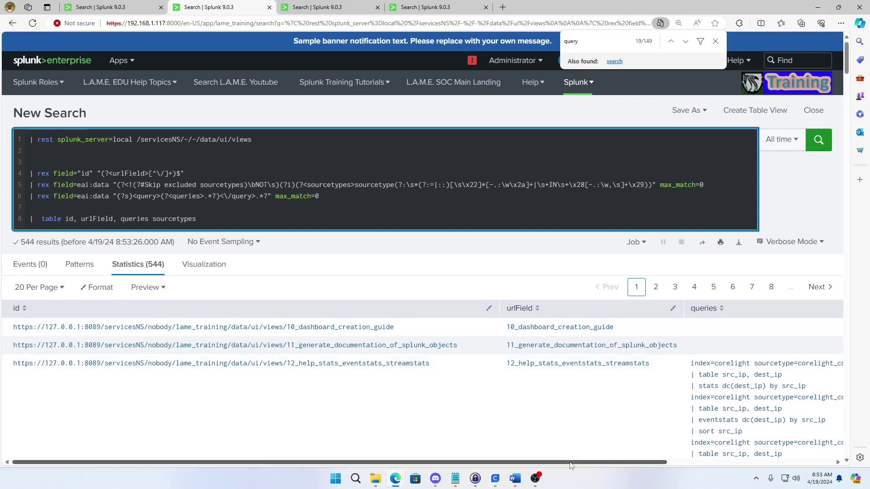
pyautogui.moveTo(571, 463); pyautogui.dragTo(737, 463)
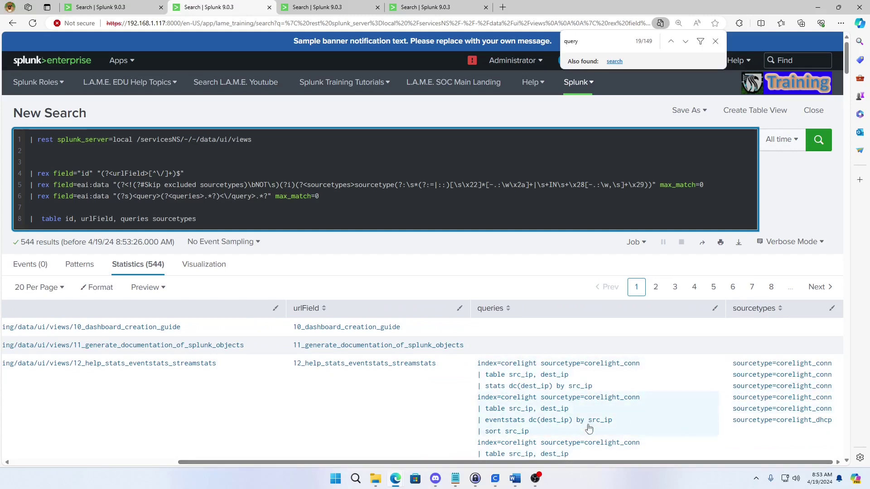
pyautogui.scroll(-2, 734, 429)
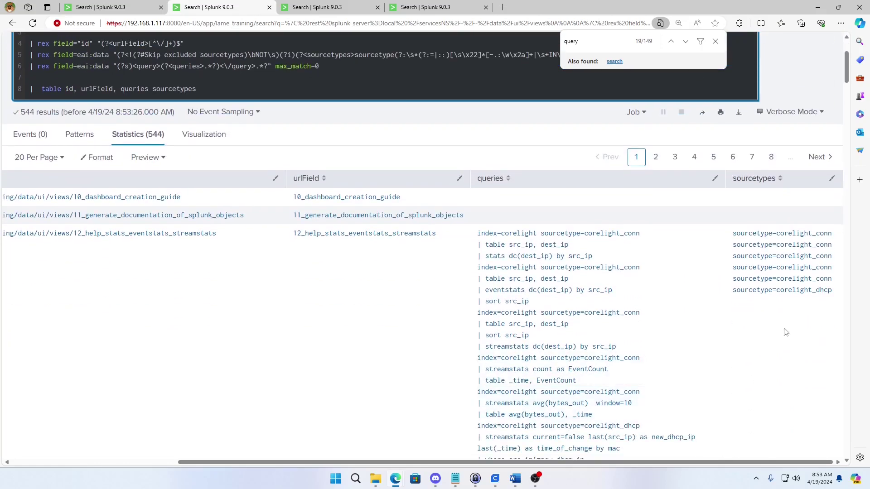
pyautogui.scroll(-2, 641, 375)
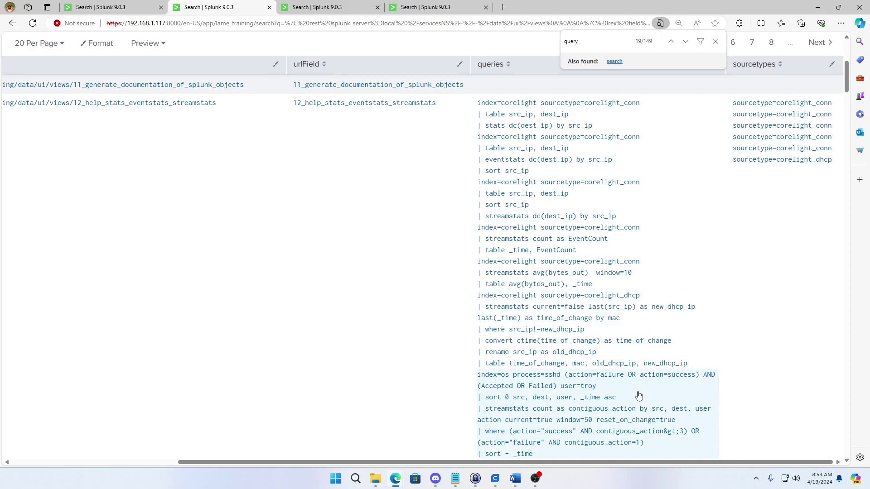
pyautogui.scroll(-4, 639, 396)
pyautogui.scroll(5, 632, 391)
pyautogui.scroll(2, 602, 377)
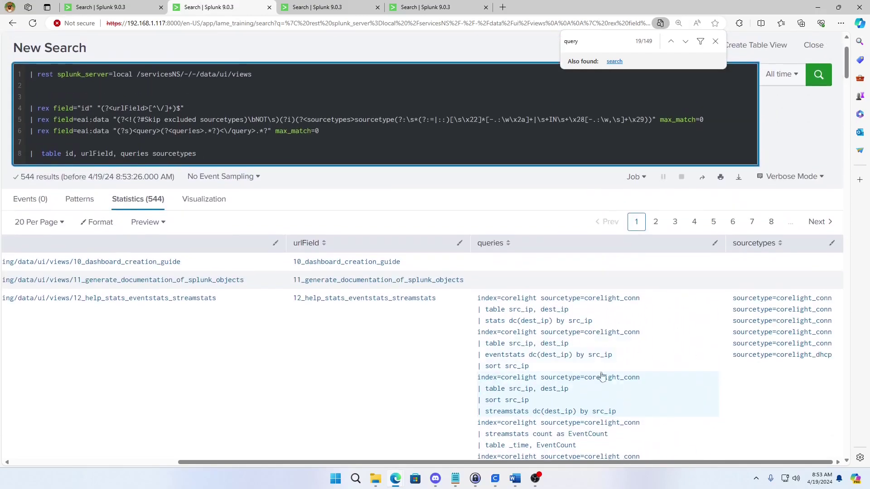
pyautogui.scroll(-1, 798, 344)
pyautogui.scroll(2, 800, 347)
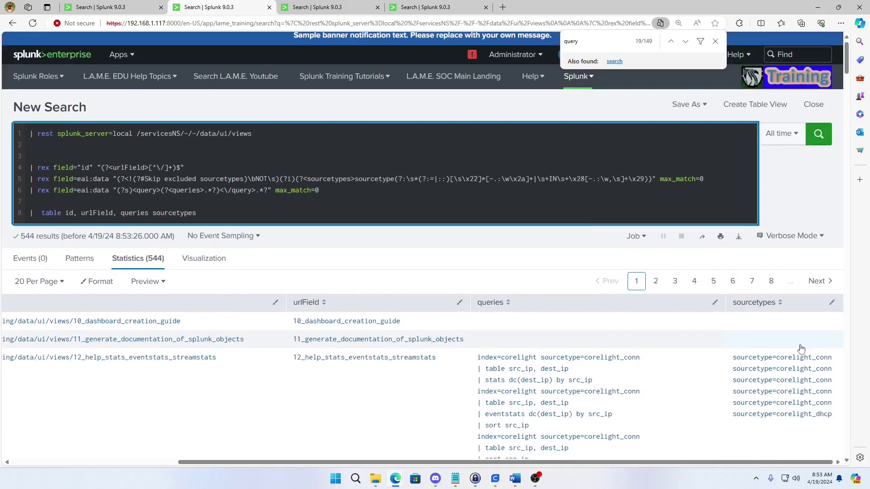
pyautogui.scroll(1, 801, 348)
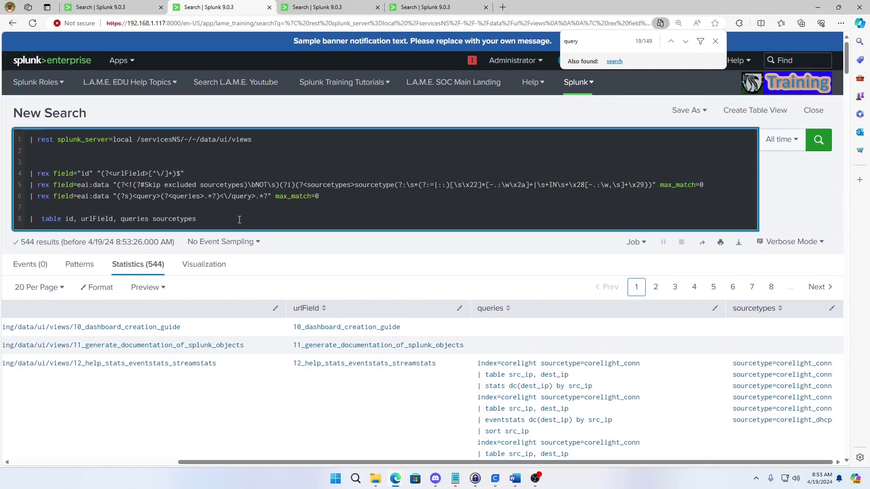
pyautogui.scroll(-2, 577, 346)
pyautogui.scroll(-2, 520, 346)
pyautogui.scroll(-4, 534, 359)
pyautogui.scroll(-5, 534, 359)
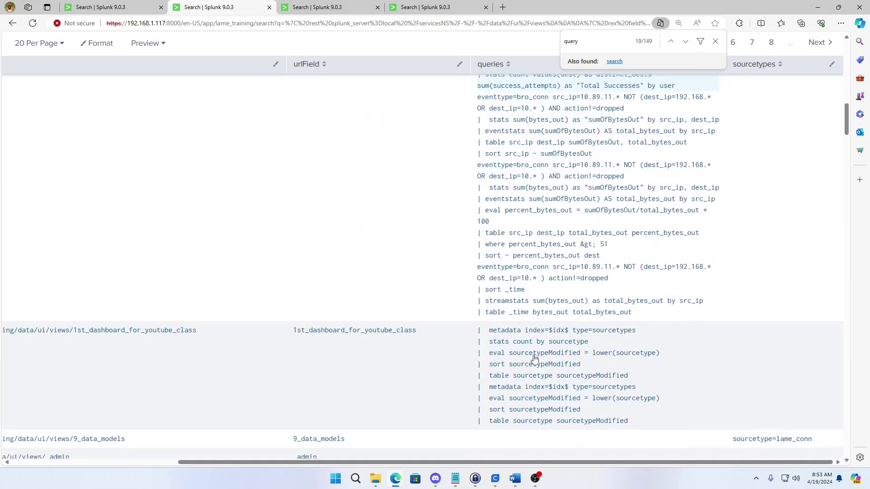
pyautogui.scroll(-2, 534, 359)
pyautogui.scroll(2, 535, 359)
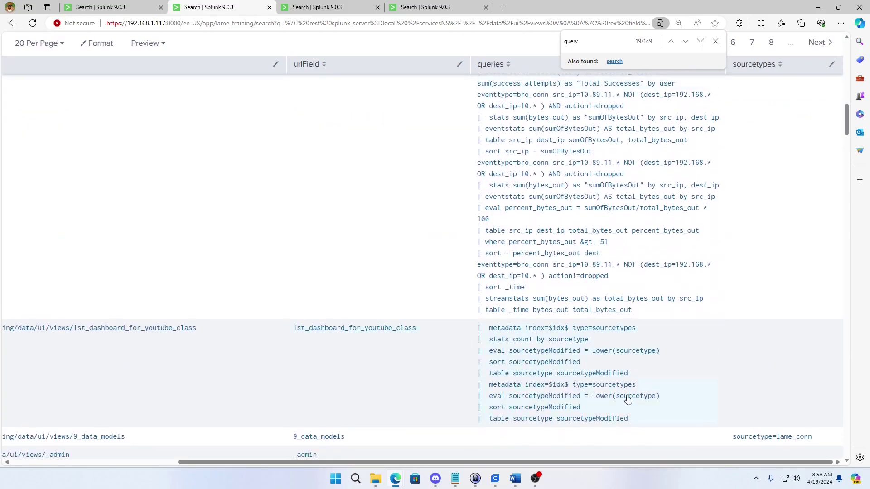
pyautogui.scroll(-1, 642, 414)
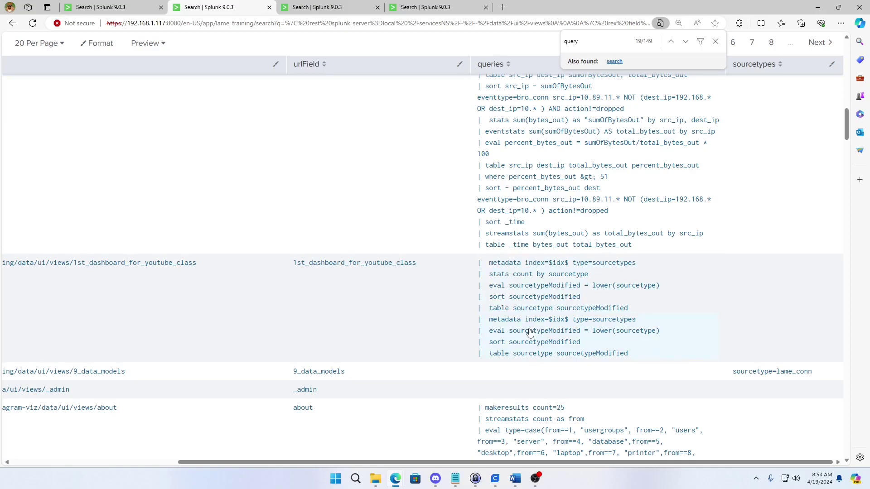
pyautogui.scroll(2, 678, 351)
pyautogui.scroll(5, 678, 352)
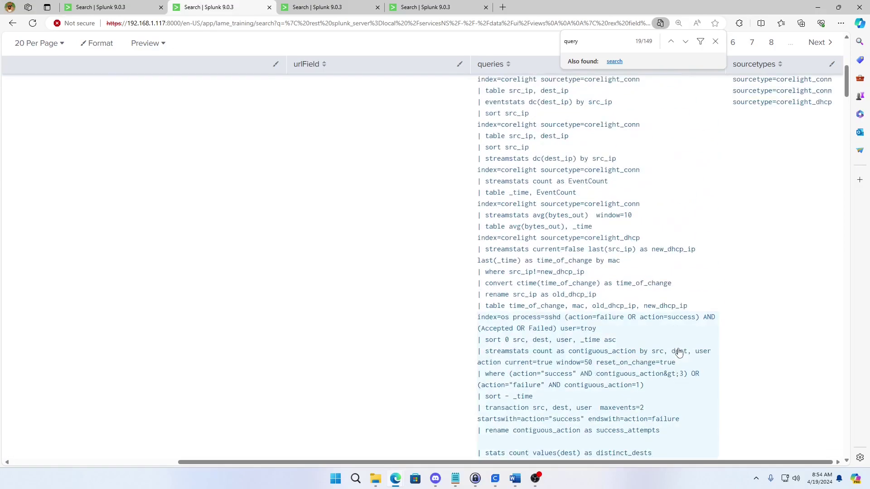
pyautogui.scroll(5, 678, 351)
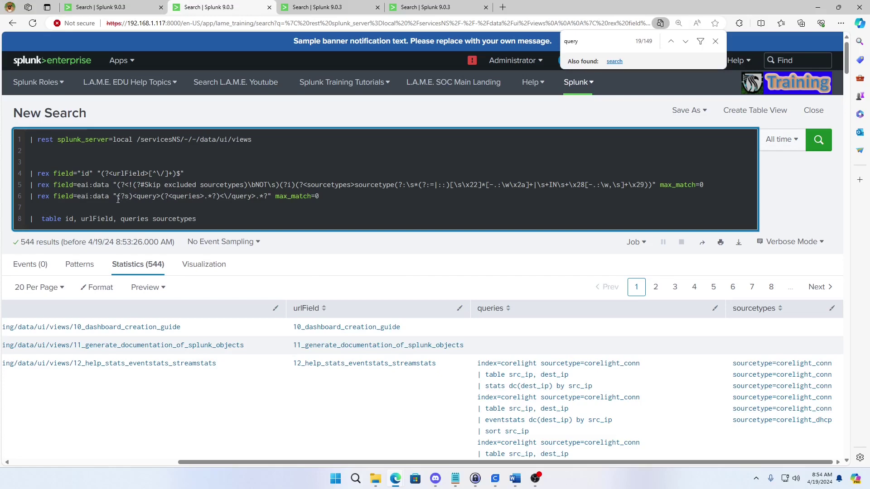
pyautogui.doubleClick(299, 197)
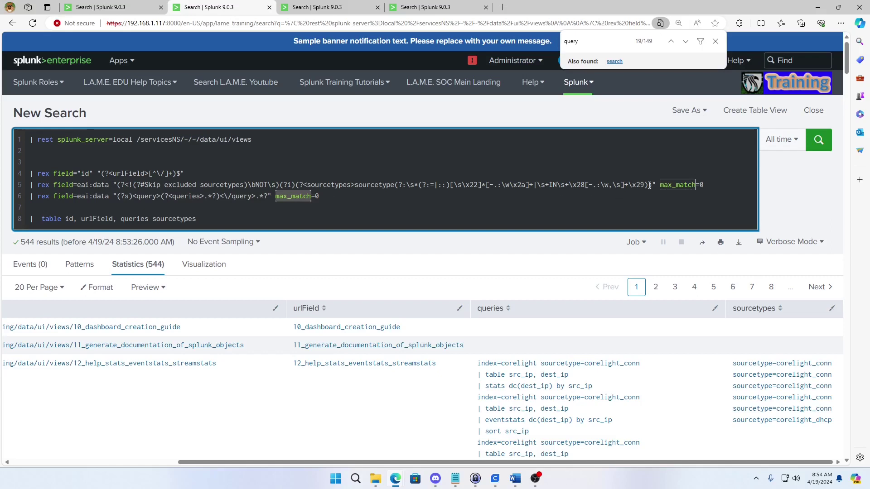
pyautogui.doubleClick(694, 185)
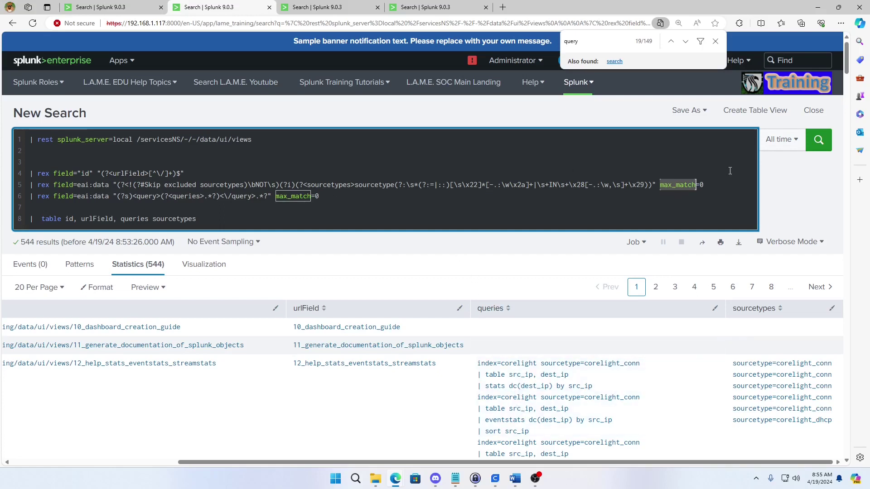
pyautogui.click(716, 41)
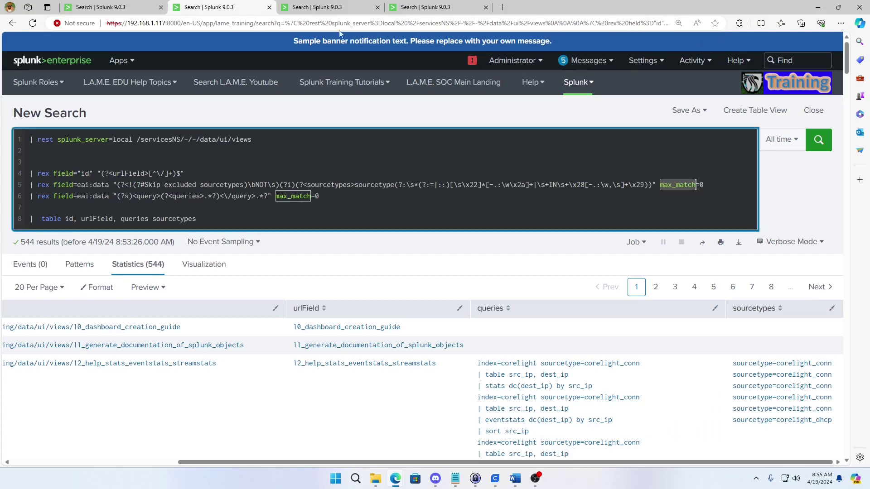
# Step: Copy the quote-removing rex mode=sed line from the reference search and paste it onto line 8
pyautogui.hotkey('ctrl', 'shift', 'Tab')
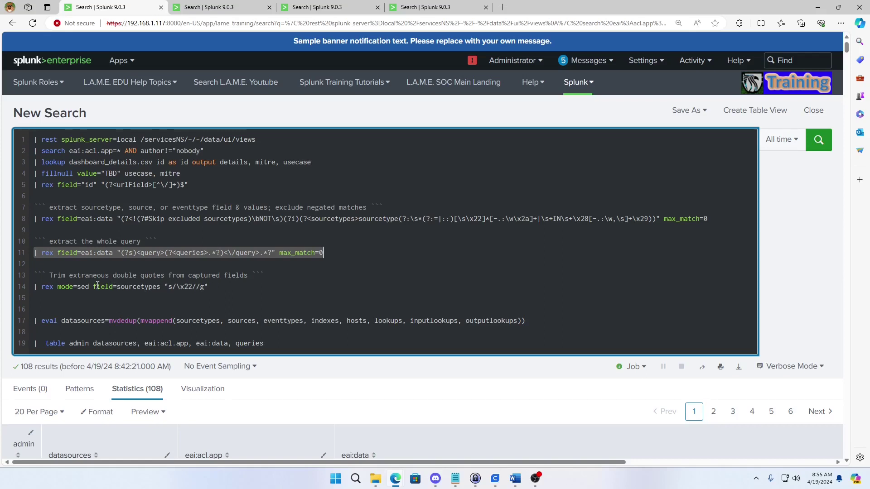
pyautogui.moveTo(34, 286); pyautogui.dragTo(233, 290)
pyautogui.hotkey('ctrl', 'c')
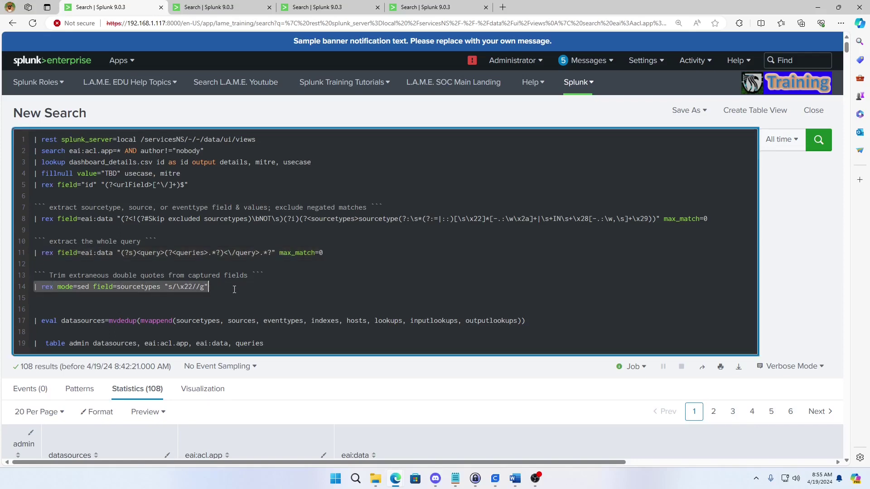
pyautogui.click(218, 7)
pyautogui.scroll(-1, 779, 426)
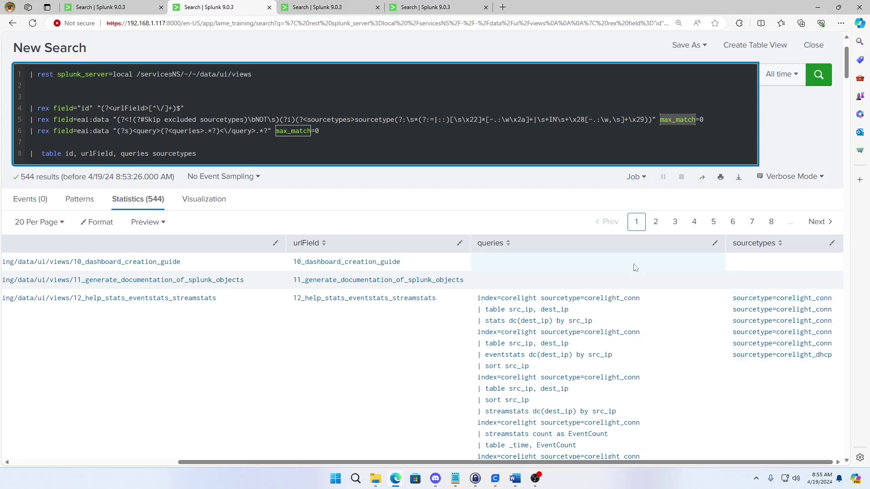
pyautogui.click(201, 143)
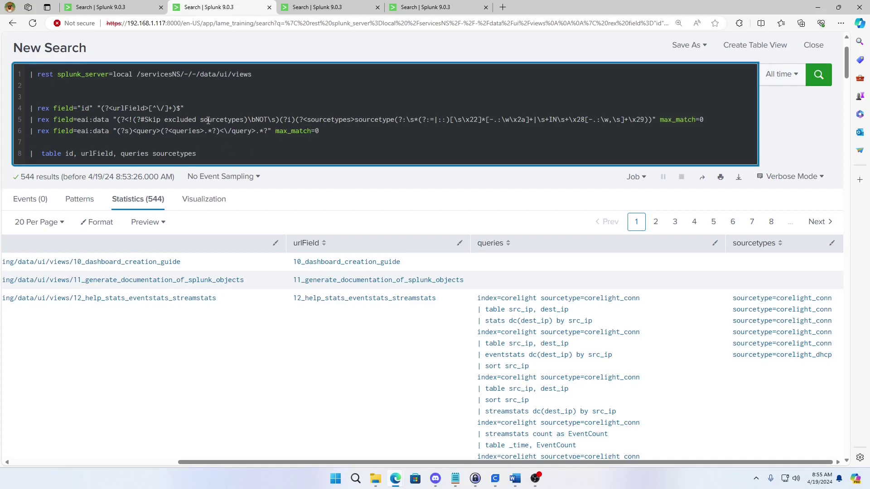
pyautogui.hotkey('shift', 'Return')
pyautogui.press('Return')
pyautogui.press('Return')
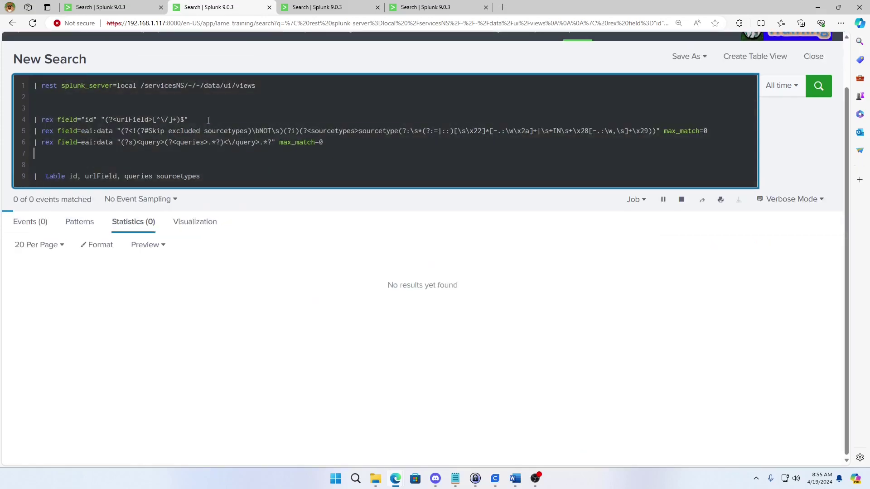
pyautogui.hotkey('ctrl', 'v')
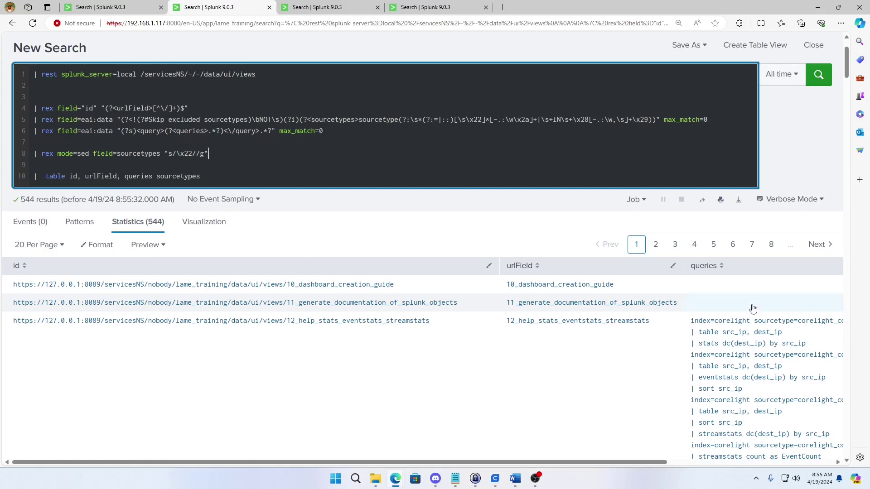
pyautogui.moveTo(651, 463); pyautogui.dragTo(817, 463)
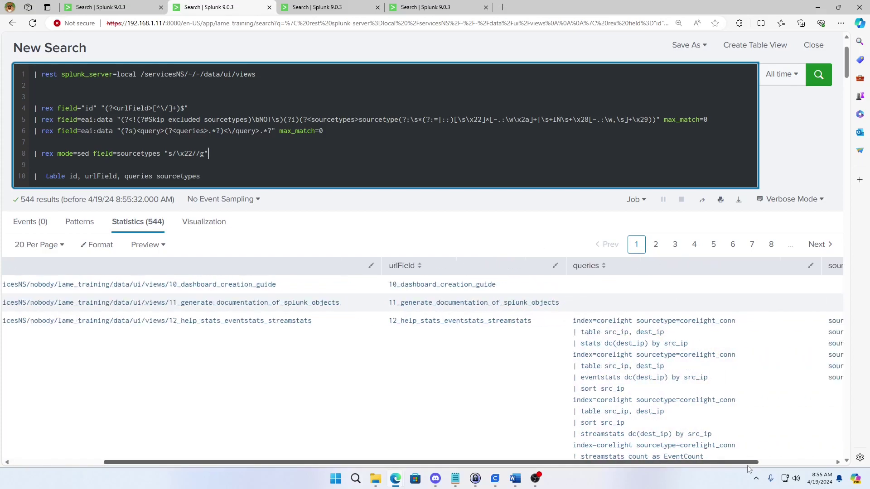
pyautogui.scroll(-1, 821, 421)
pyautogui.scroll(-5, 821, 421)
pyautogui.scroll(-5, 821, 423)
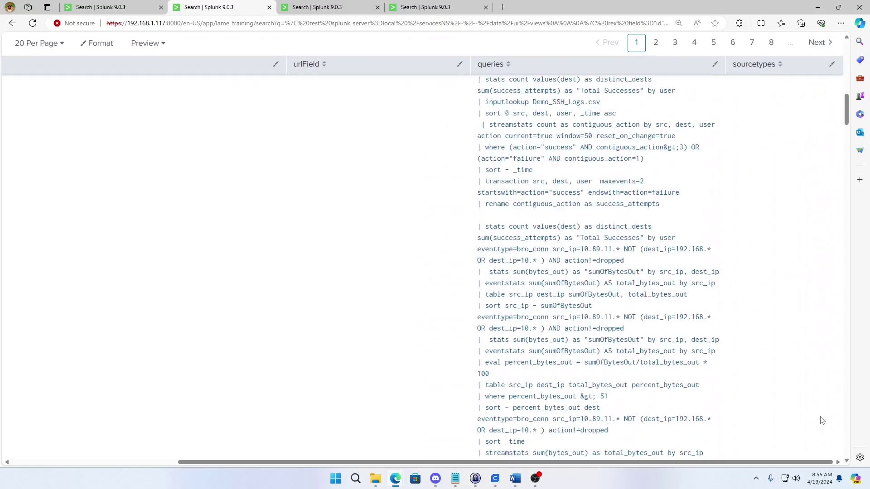
pyautogui.scroll(-5, 822, 424)
pyautogui.scroll(-5, 822, 427)
pyautogui.scroll(-5, 822, 429)
pyautogui.scroll(-3, 822, 430)
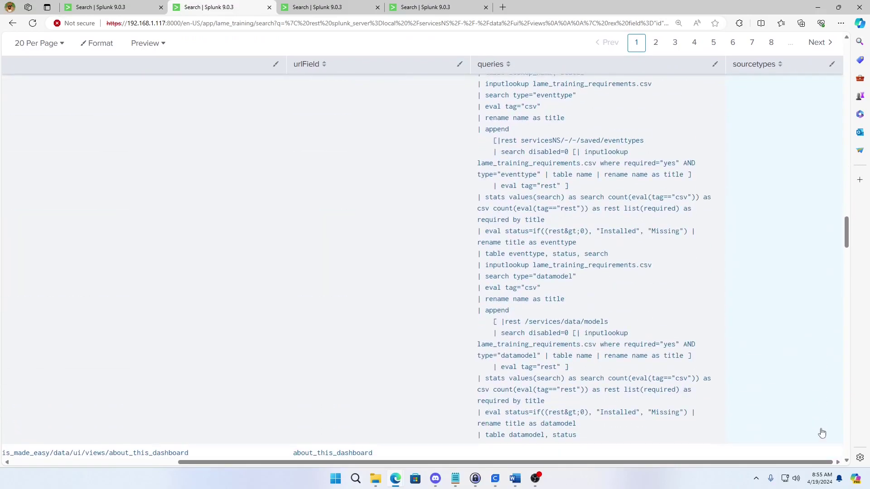
pyautogui.scroll(-3, 822, 431)
pyautogui.scroll(-1, 822, 432)
pyautogui.scroll(10, 820, 431)
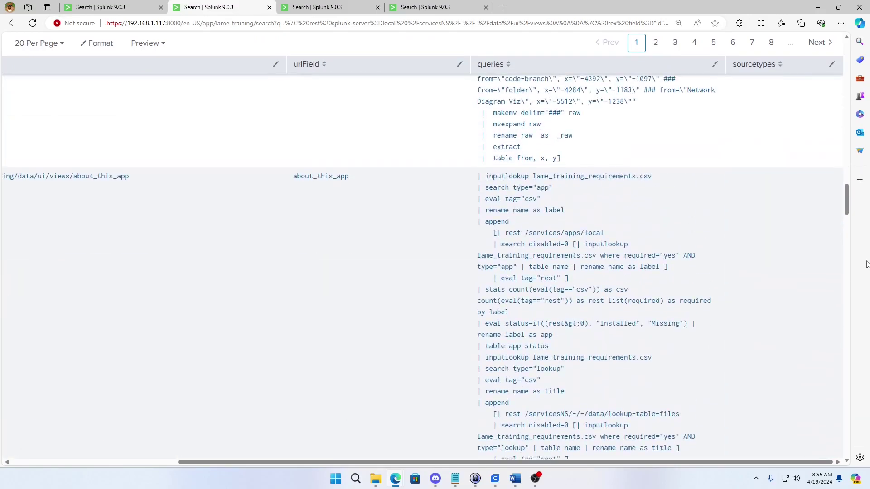
pyautogui.moveTo(847, 197); pyautogui.dragTo(847, 65)
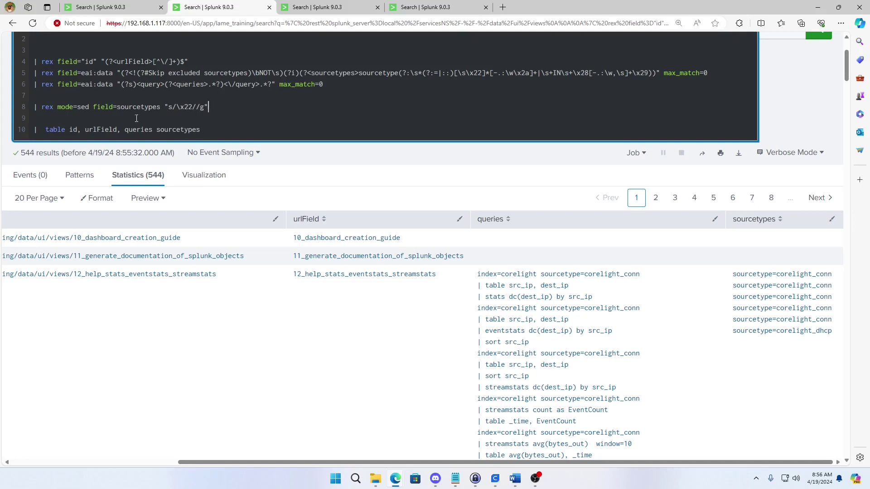
pyautogui.click(165, 107)
pyautogui.scroll(3, 228, 125)
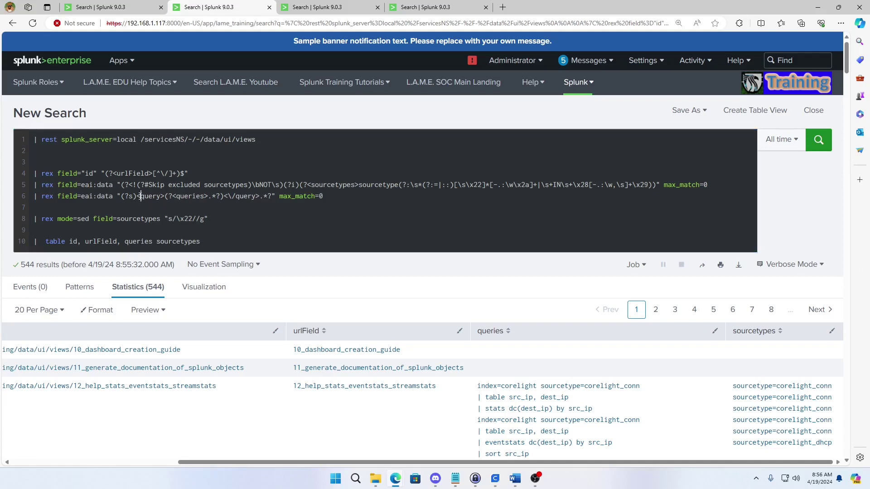
pyautogui.click(140, 196)
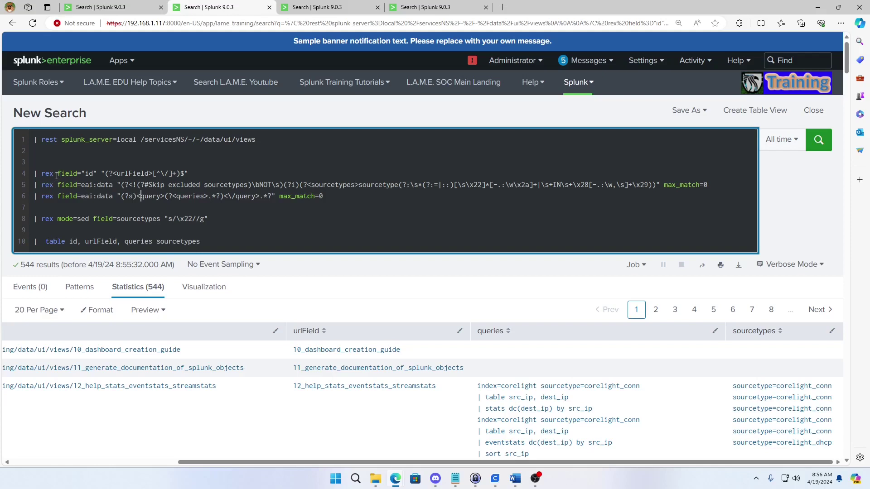